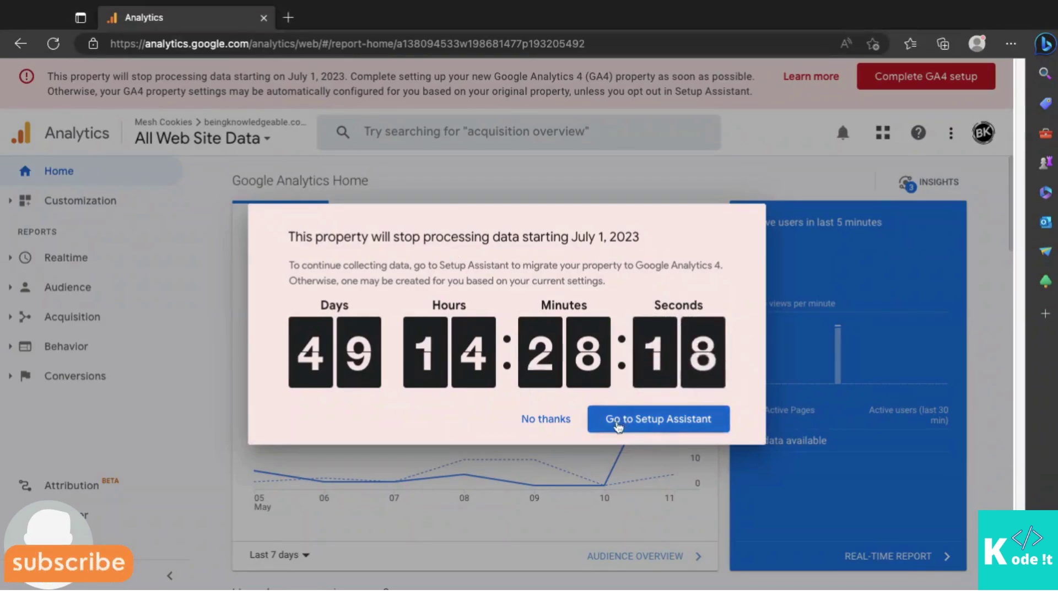
# Go to the GA4 Setup Assistant and disconnect the connected GA4 property beingknowledgeable.in, confirming the disconnection
pyautogui.click(618, 423)
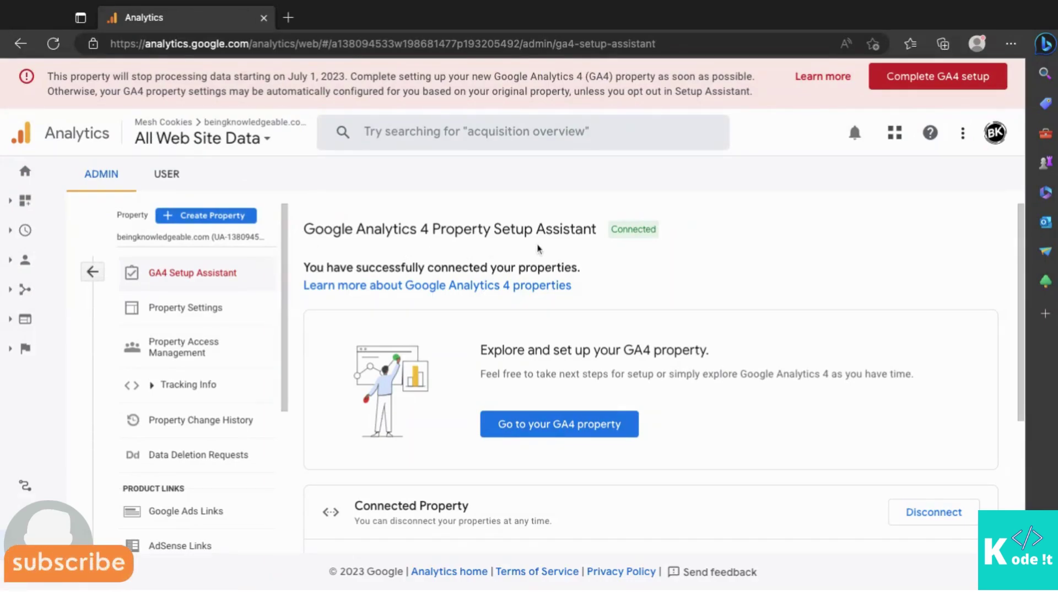
pyautogui.scroll(-2, 630, 261)
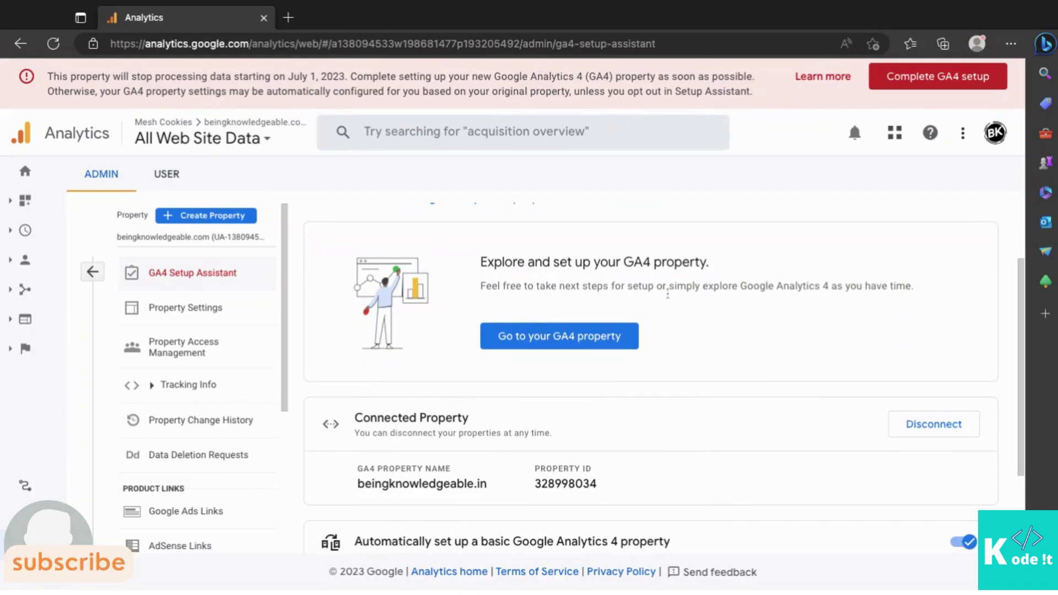
pyautogui.scroll(2, 667, 292)
pyautogui.scroll(1, 667, 292)
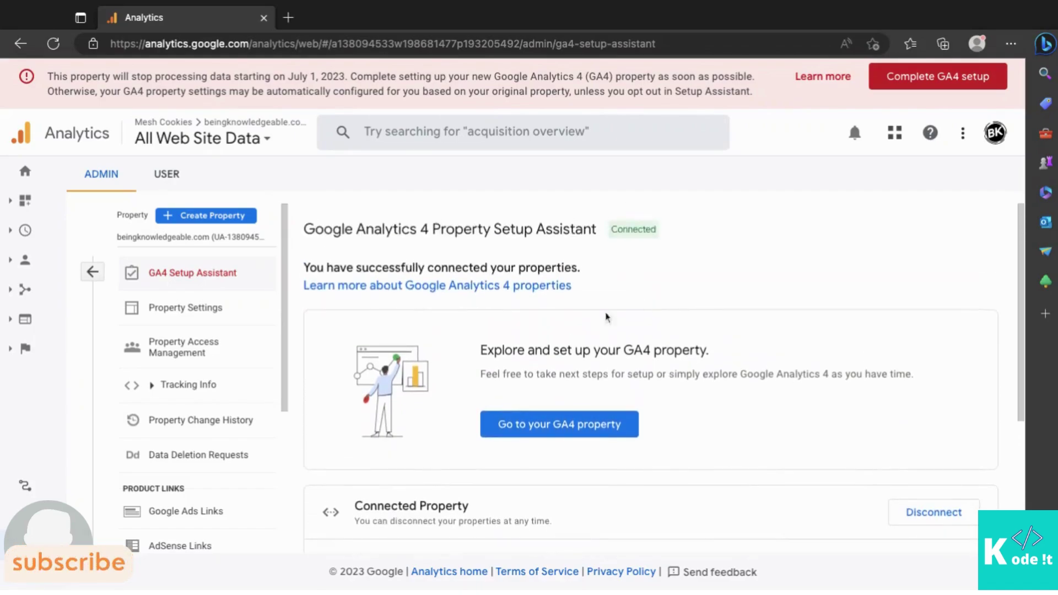
pyautogui.scroll(-1, 633, 344)
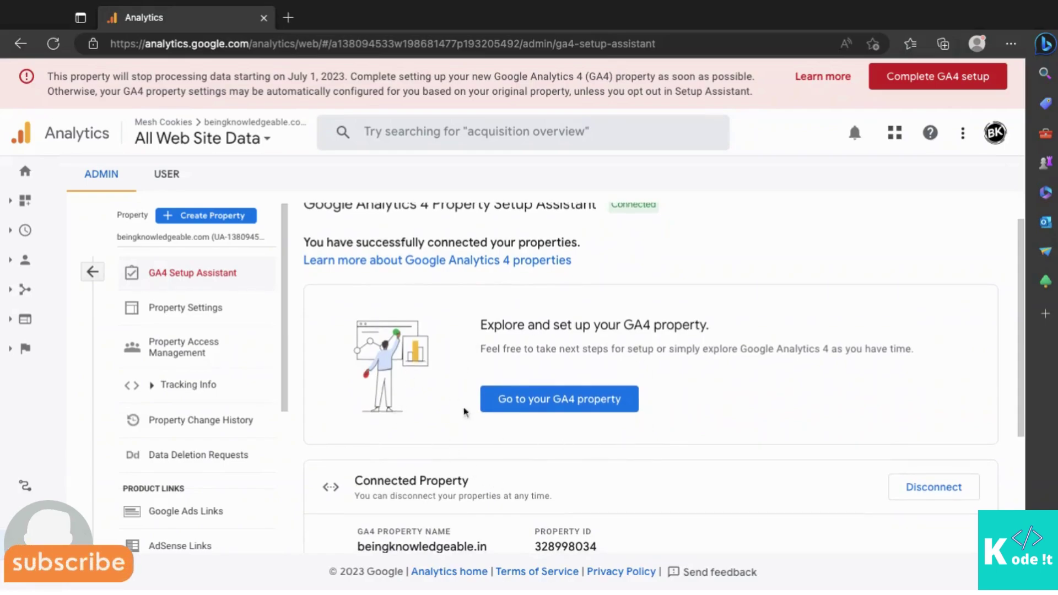
pyautogui.scroll(-3, 760, 395)
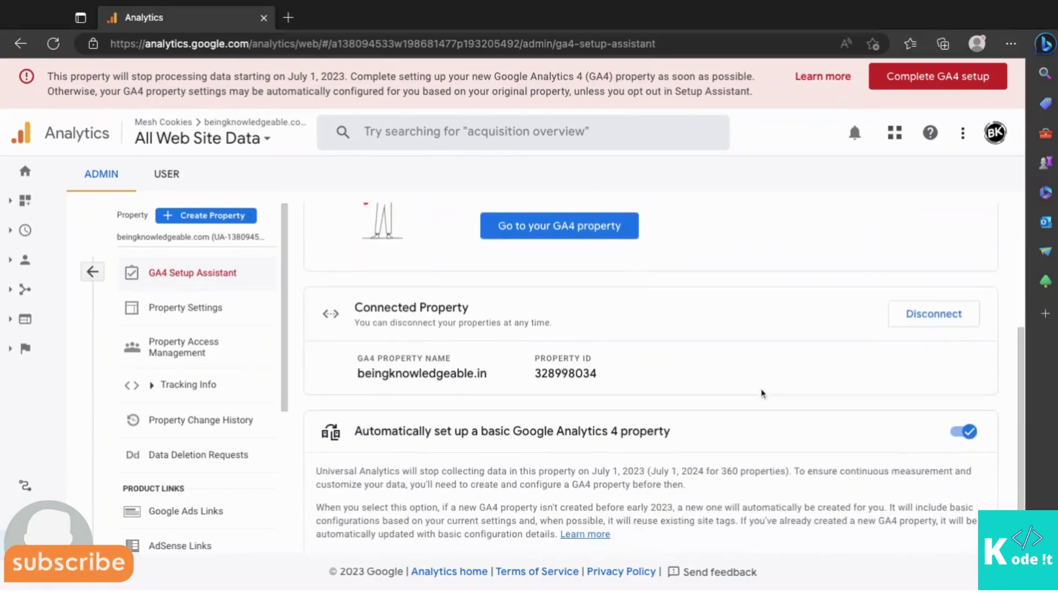
pyautogui.scroll(1, 761, 393)
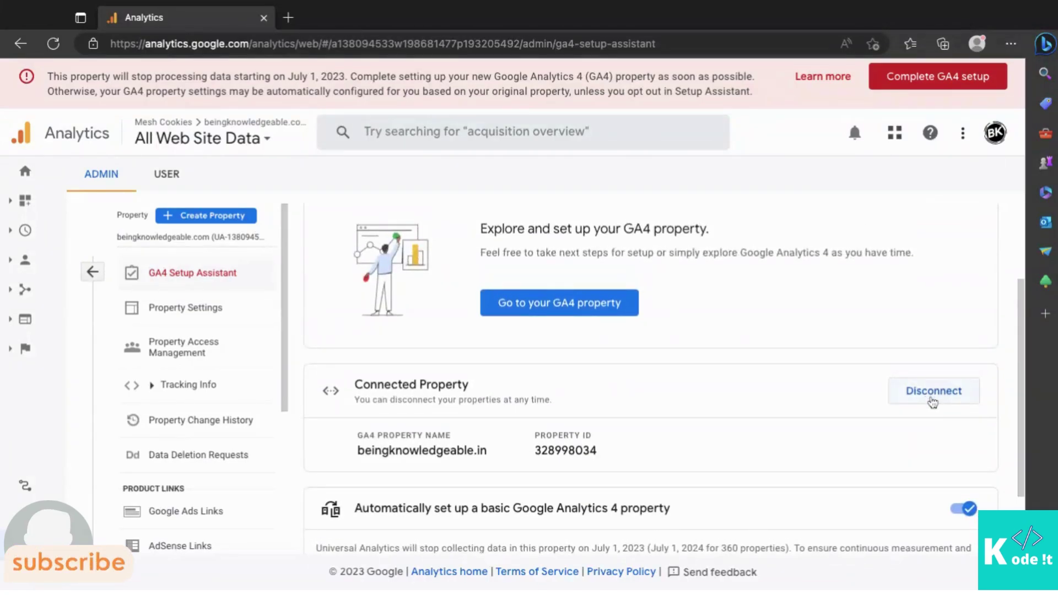
pyautogui.click(932, 392)
pyautogui.click(715, 416)
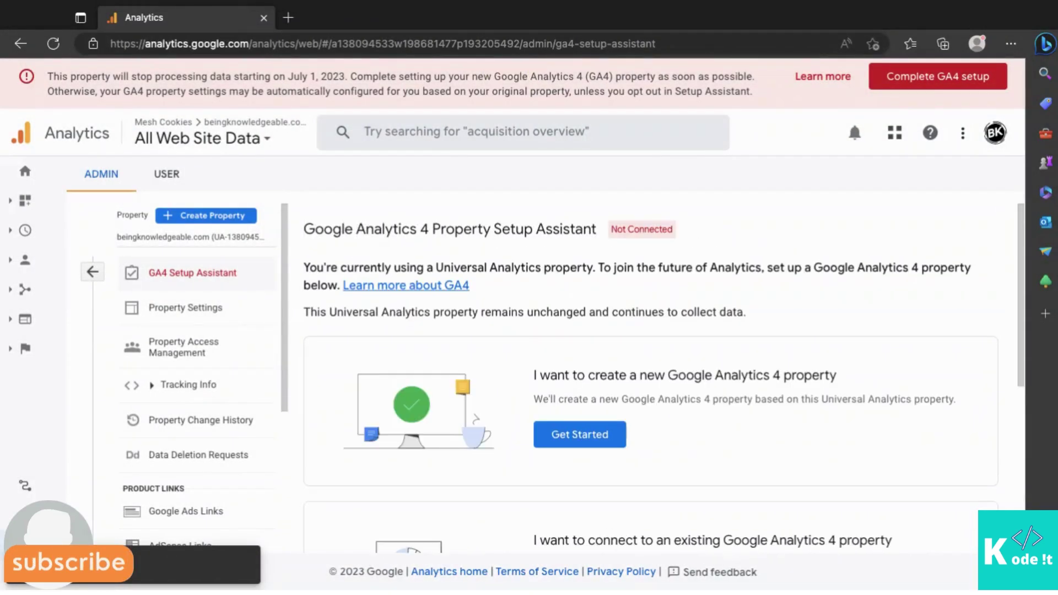
# Create a new Google Analytics 4 property from the Universal Analytics property, with data collection using existing analytics.js and gtag.js tags enabled
pyautogui.scroll(-1, 663, 378)
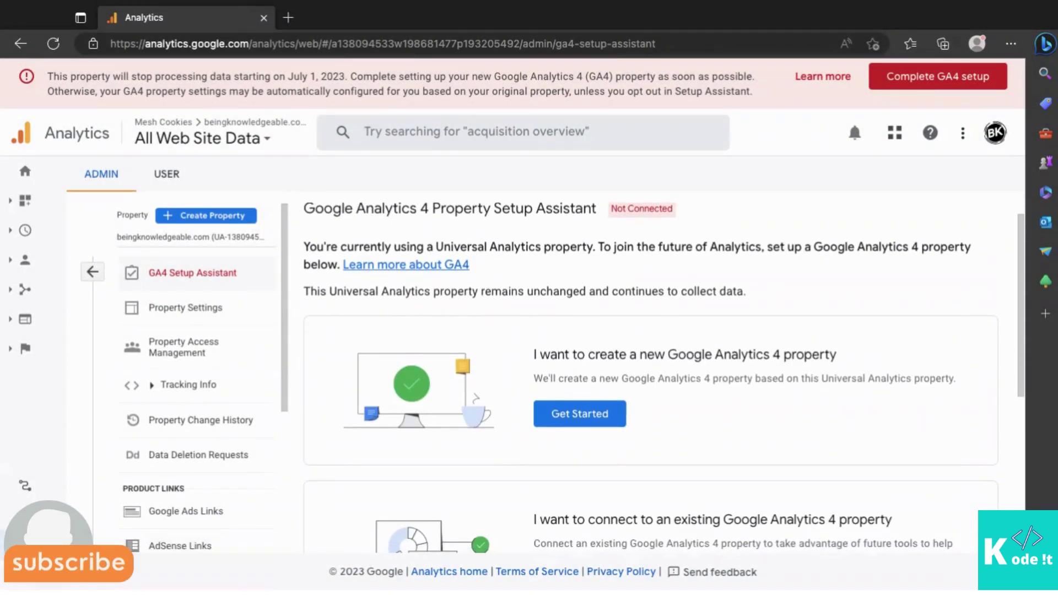
pyautogui.scroll(-2, 650, 380)
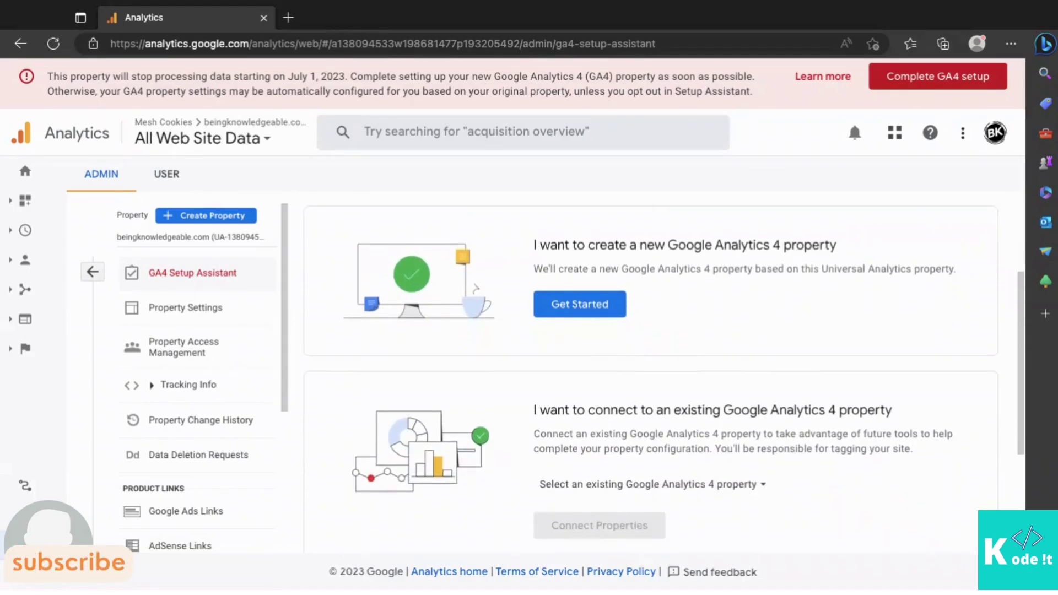
pyautogui.scroll(2, 596, 314)
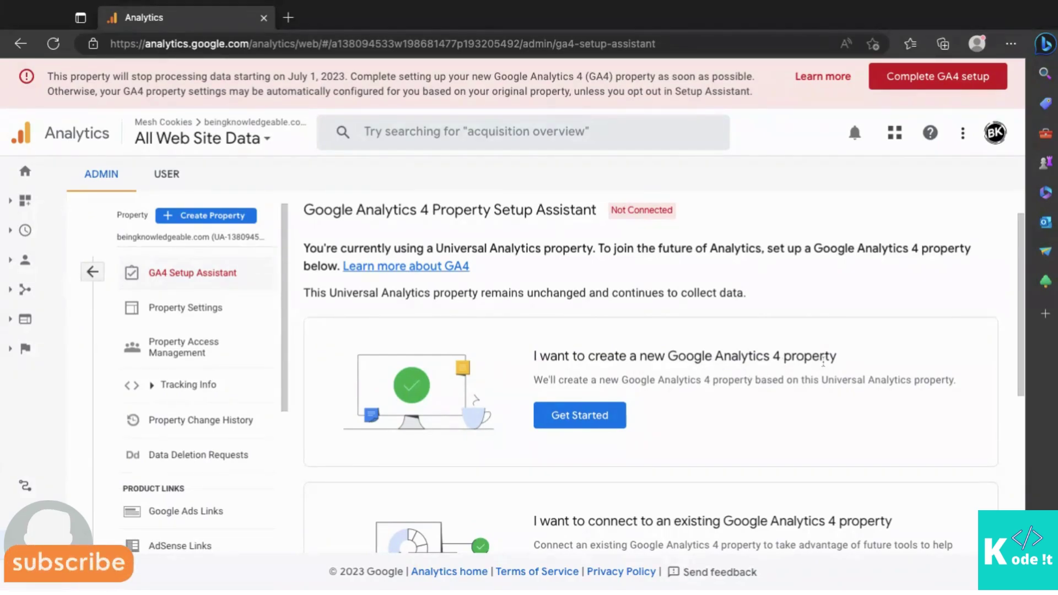
pyautogui.scroll(-2, 823, 362)
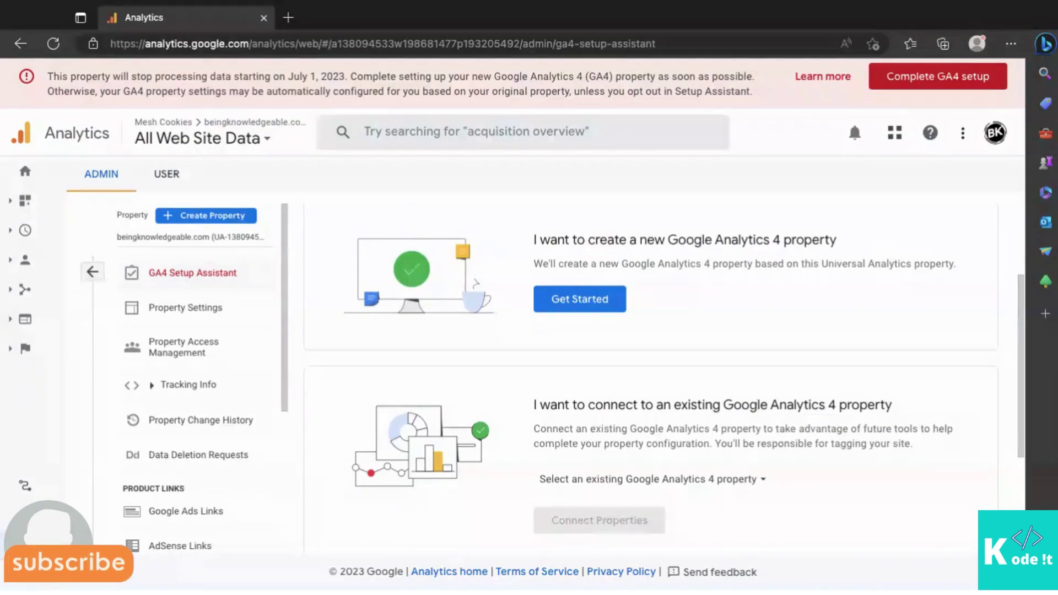
pyautogui.scroll(-1, 656, 470)
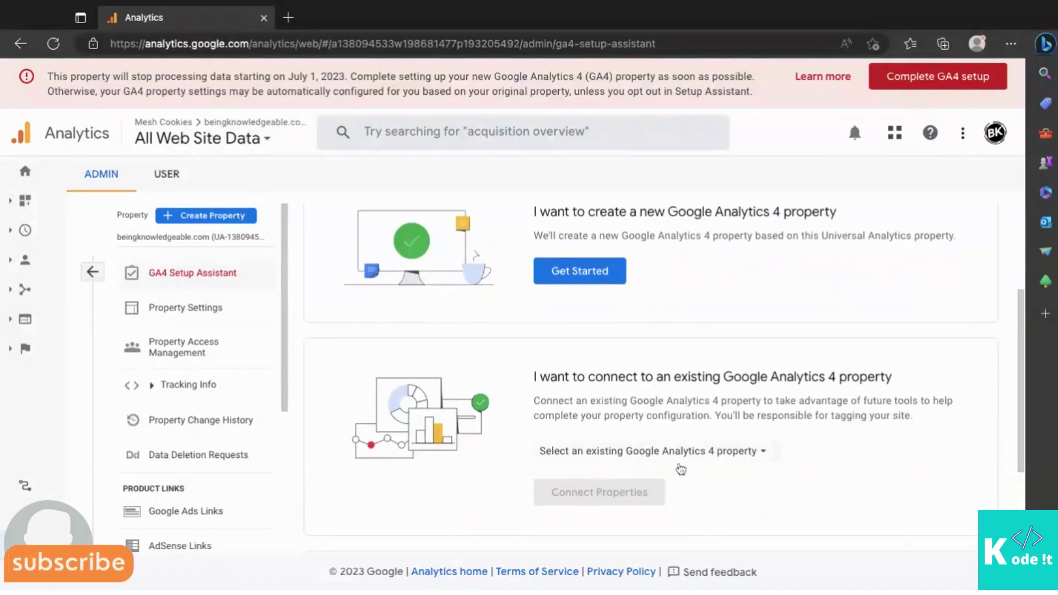
pyautogui.scroll(3, 680, 465)
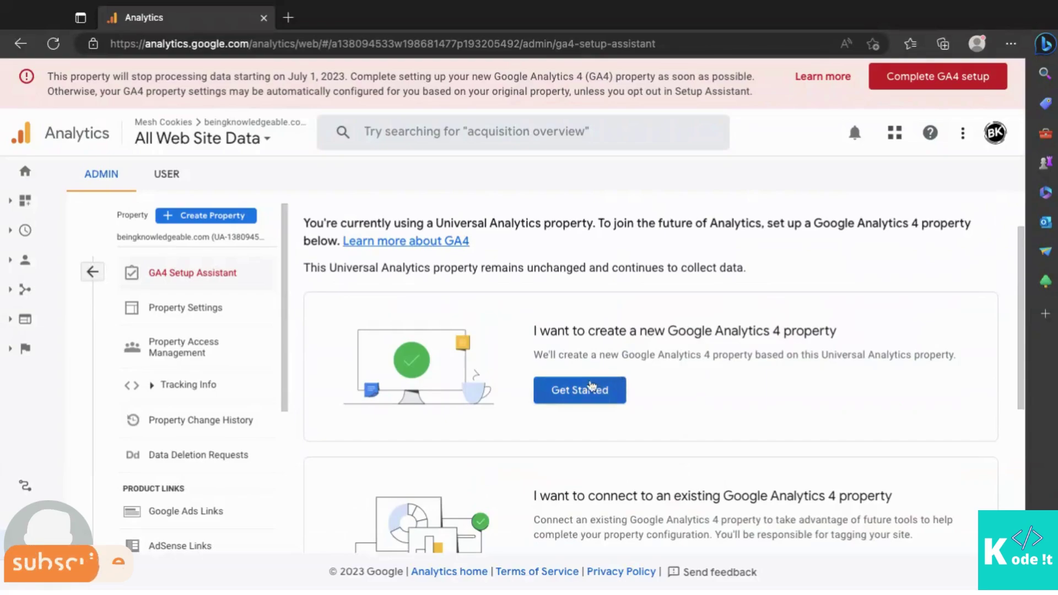
pyautogui.click(560, 396)
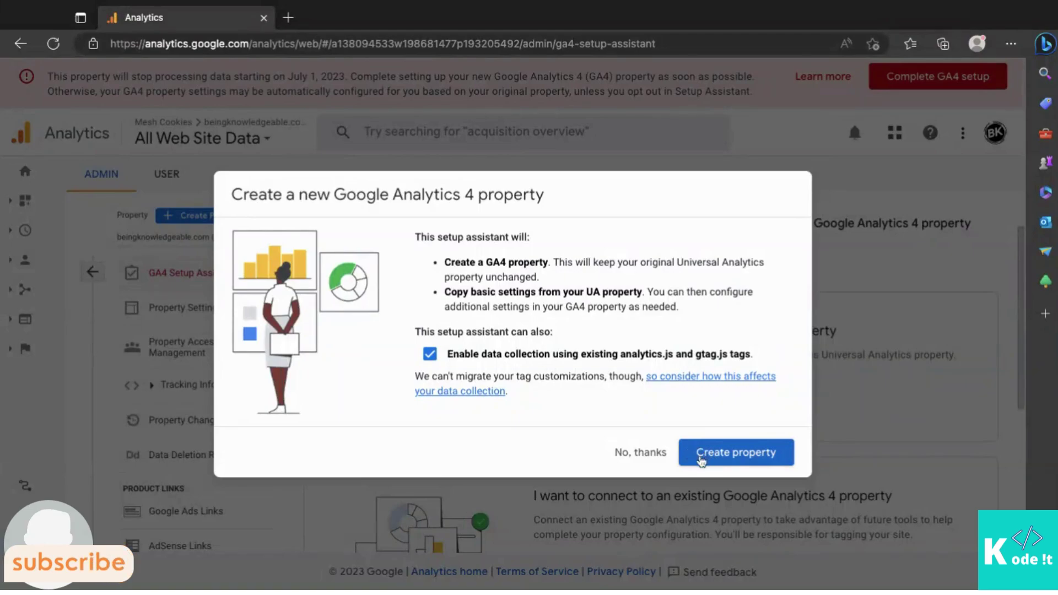
pyautogui.click(701, 461)
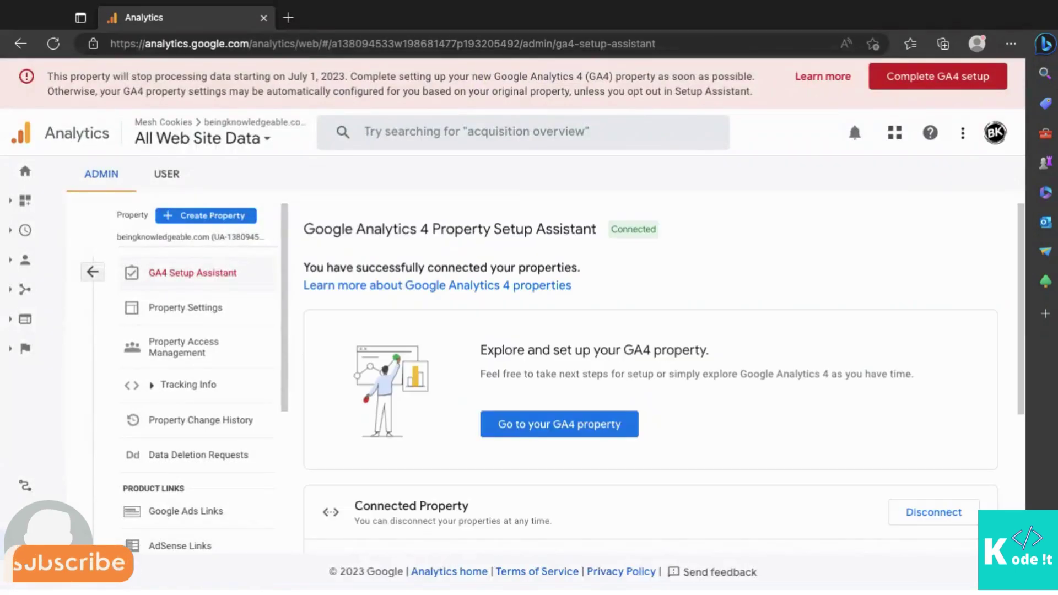
pyautogui.scroll(-3, 666, 373)
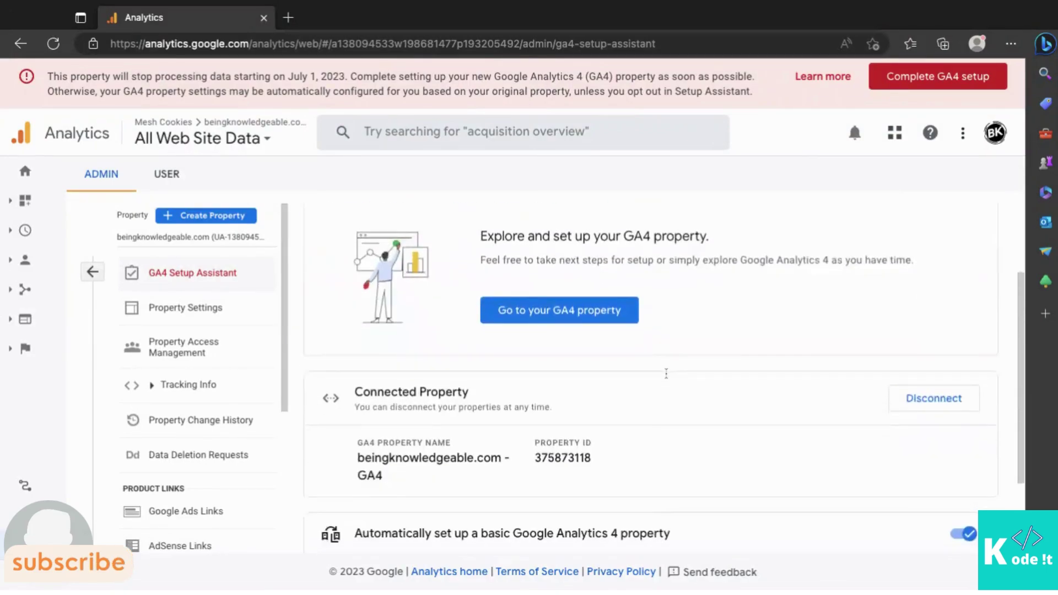
pyautogui.scroll(-1, 541, 341)
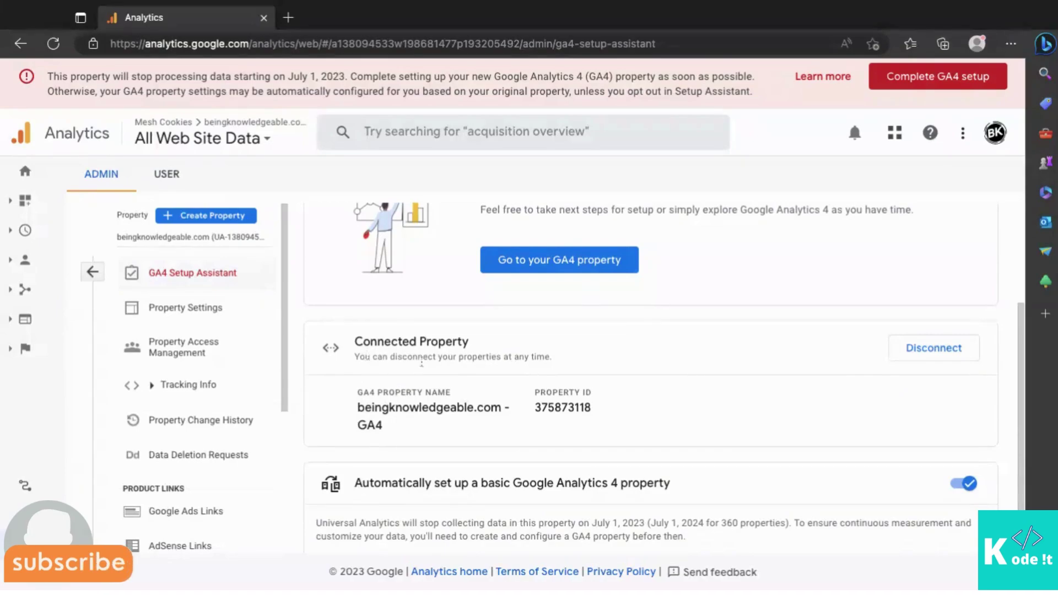
pyautogui.scroll(1, 421, 361)
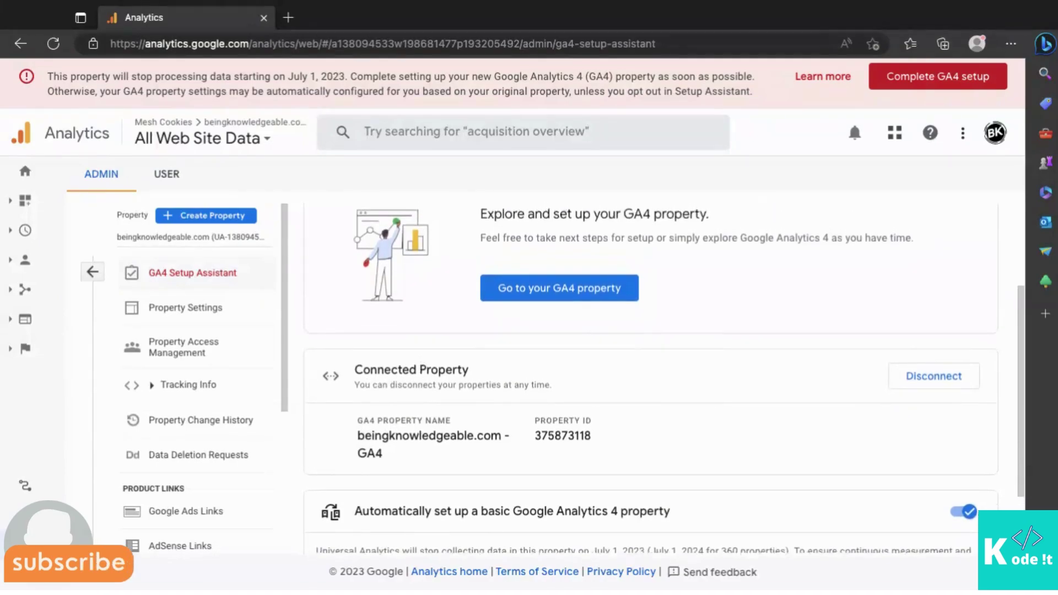
pyautogui.scroll(3, 421, 361)
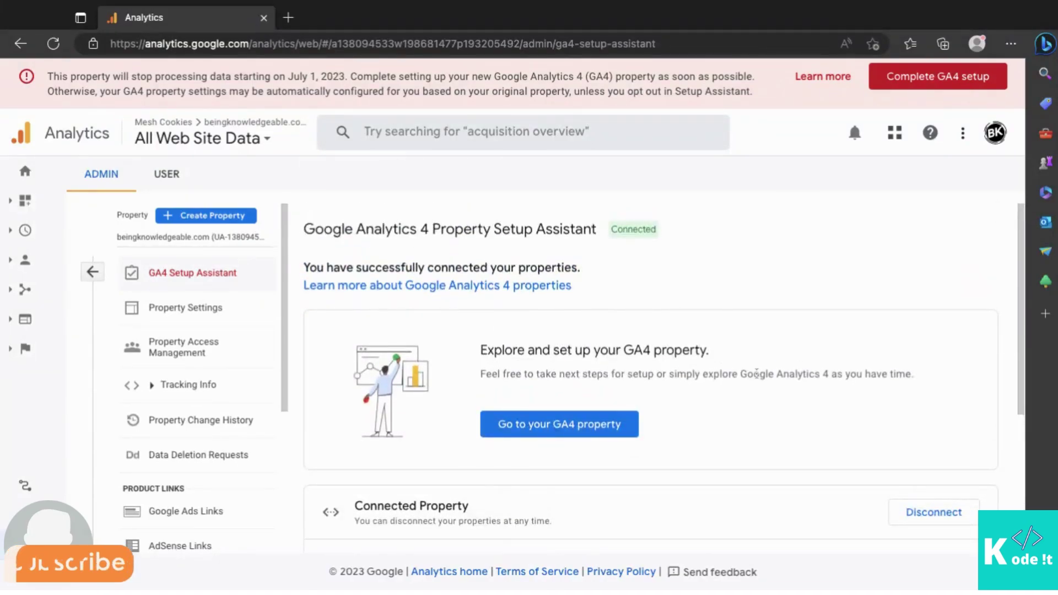
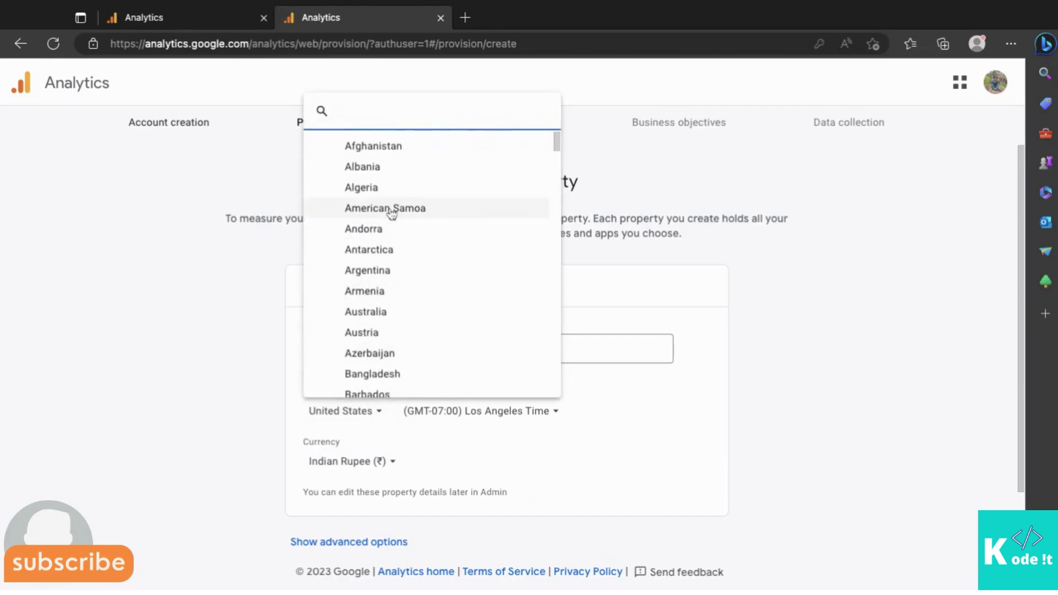
# Set the reporting time zone country of the Kode It GA4 property to India and continue to the business details
pyautogui.write('indi')
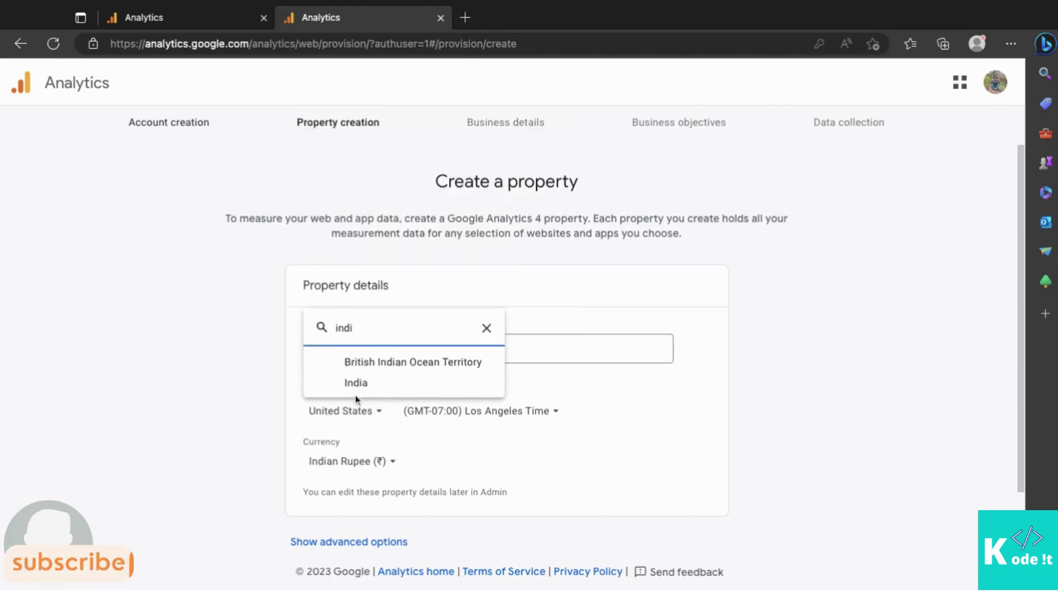
pyautogui.click(370, 384)
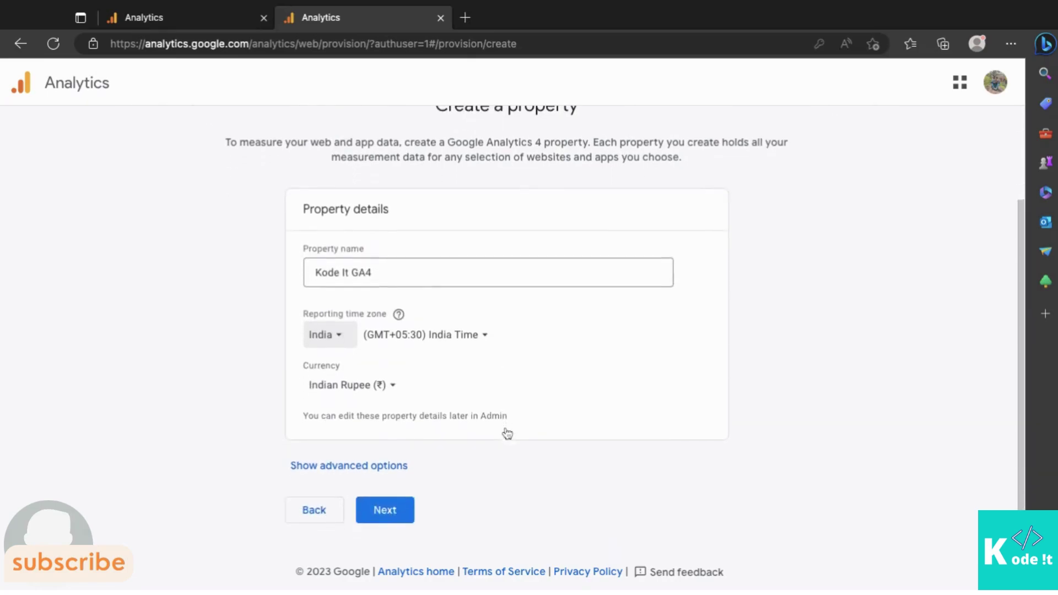
pyautogui.click(401, 510)
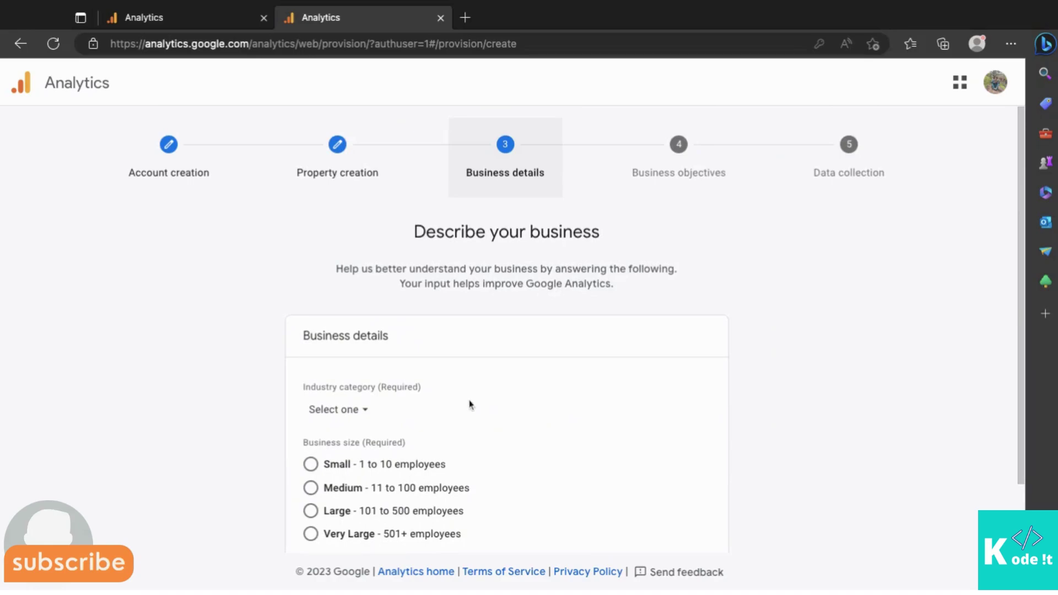
# Set the industry category to Other Business Activity and the business size to Small, and continue to the business objectives
pyautogui.scroll(-1, 470, 404)
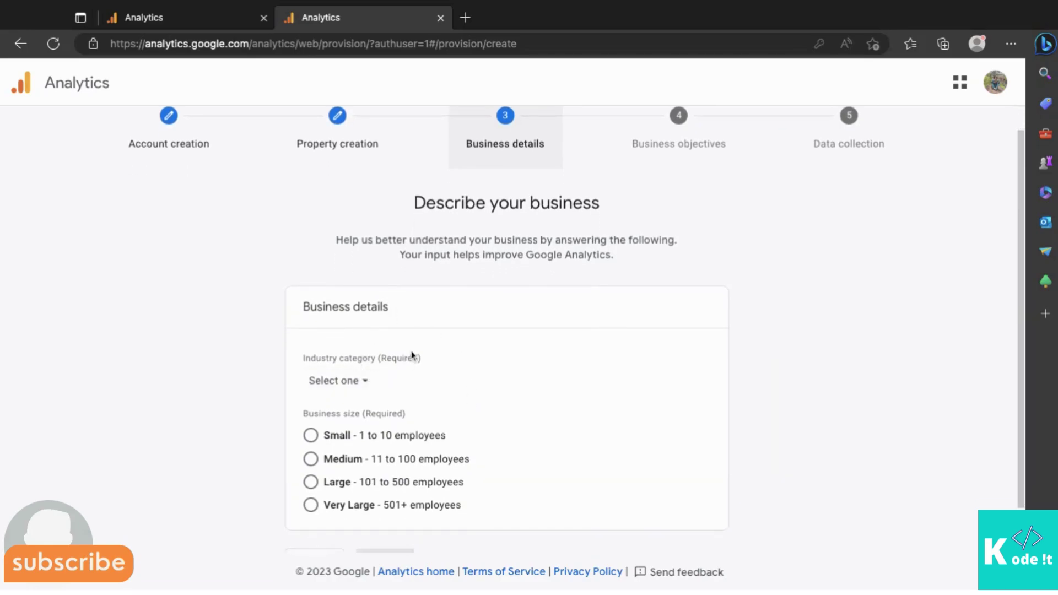
pyautogui.scroll(-2, 413, 356)
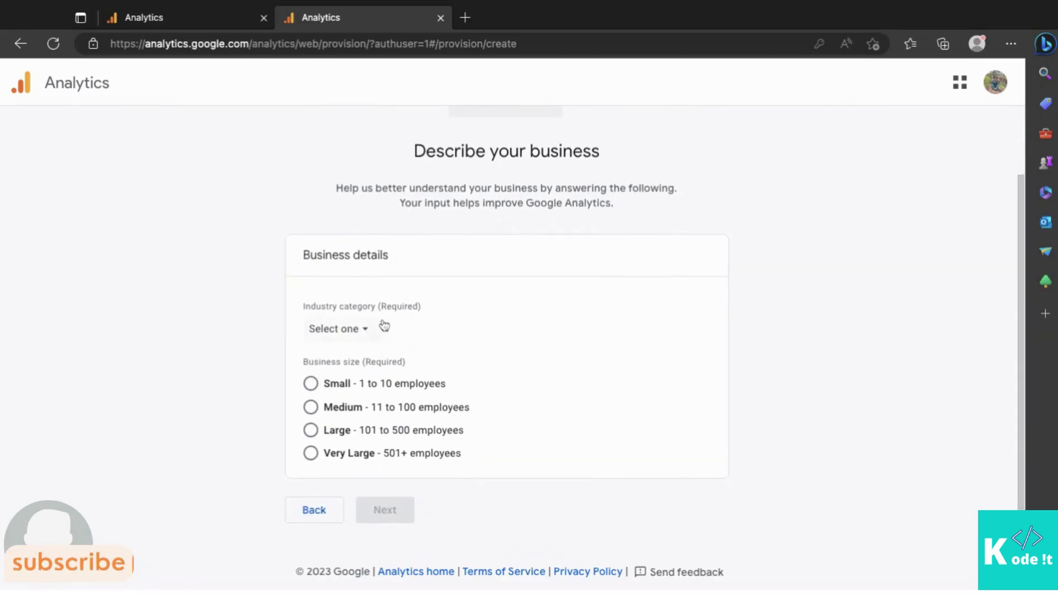
pyautogui.click(354, 331)
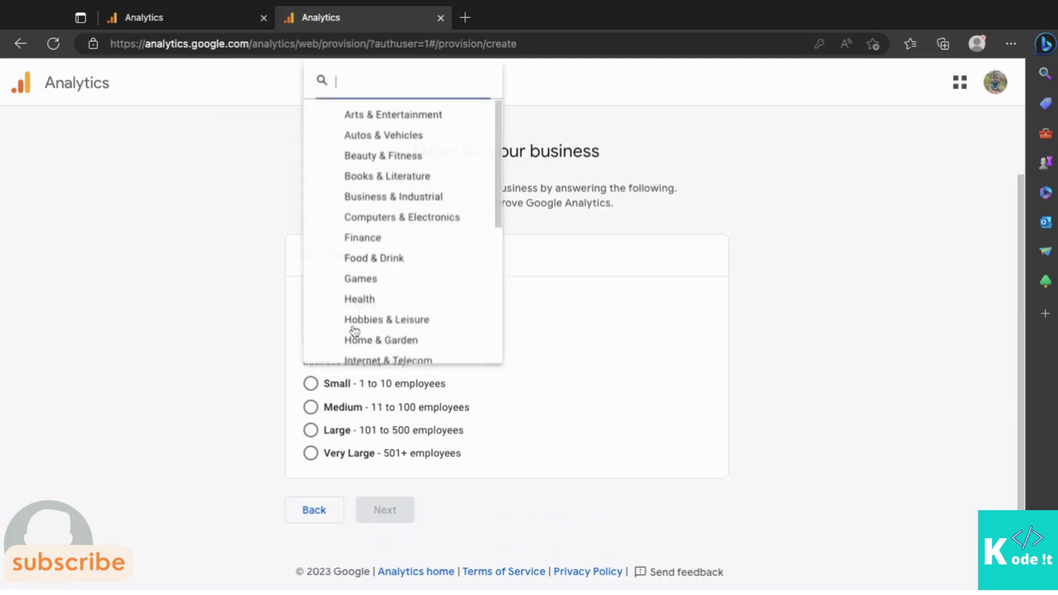
pyautogui.scroll(-3, 377, 292)
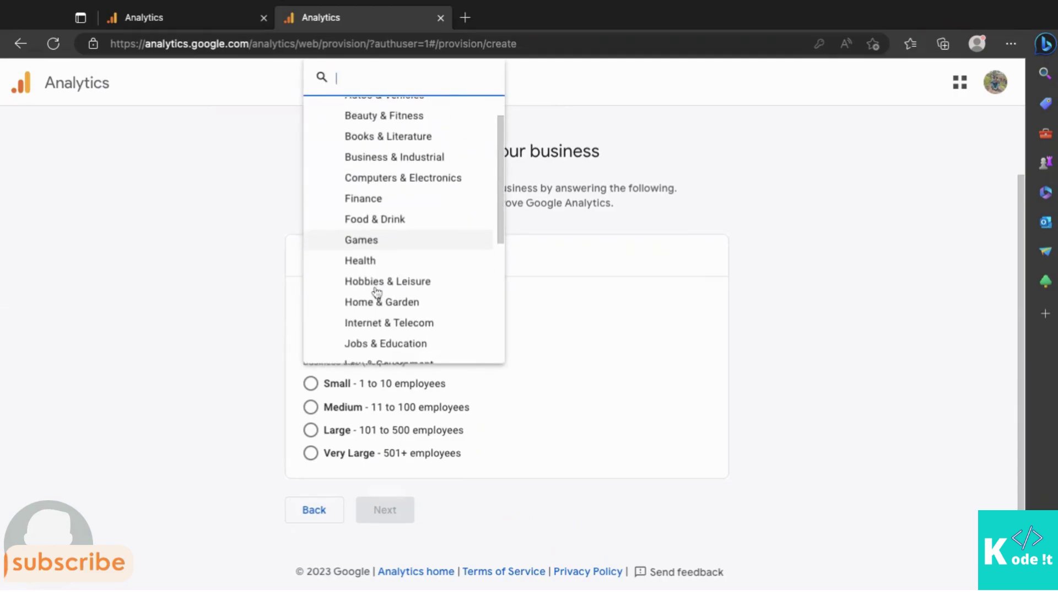
pyautogui.scroll(-2, 378, 329)
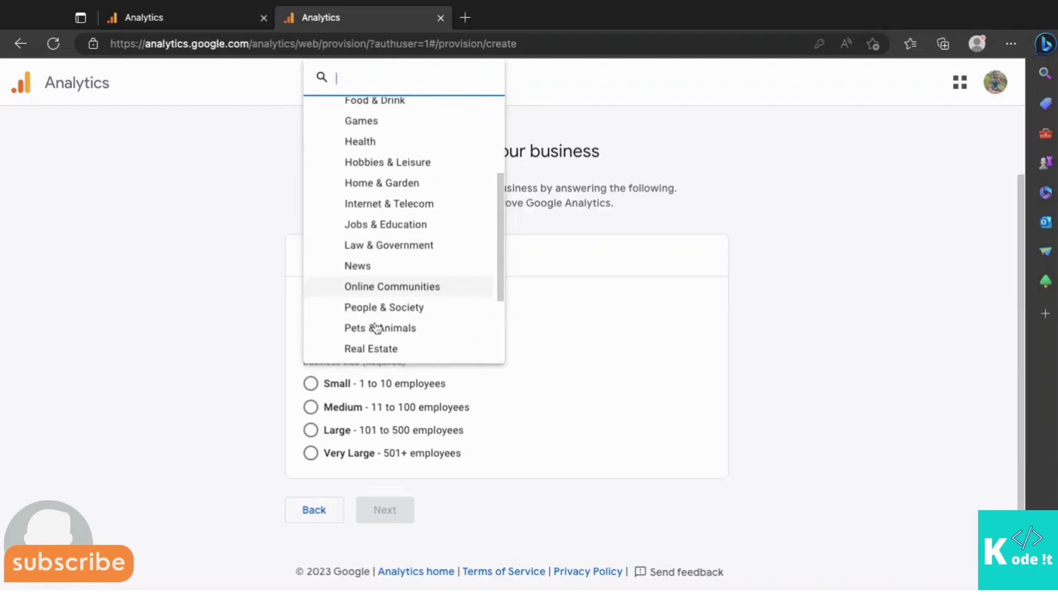
pyautogui.scroll(-1, 390, 308)
pyautogui.scroll(-3, 388, 330)
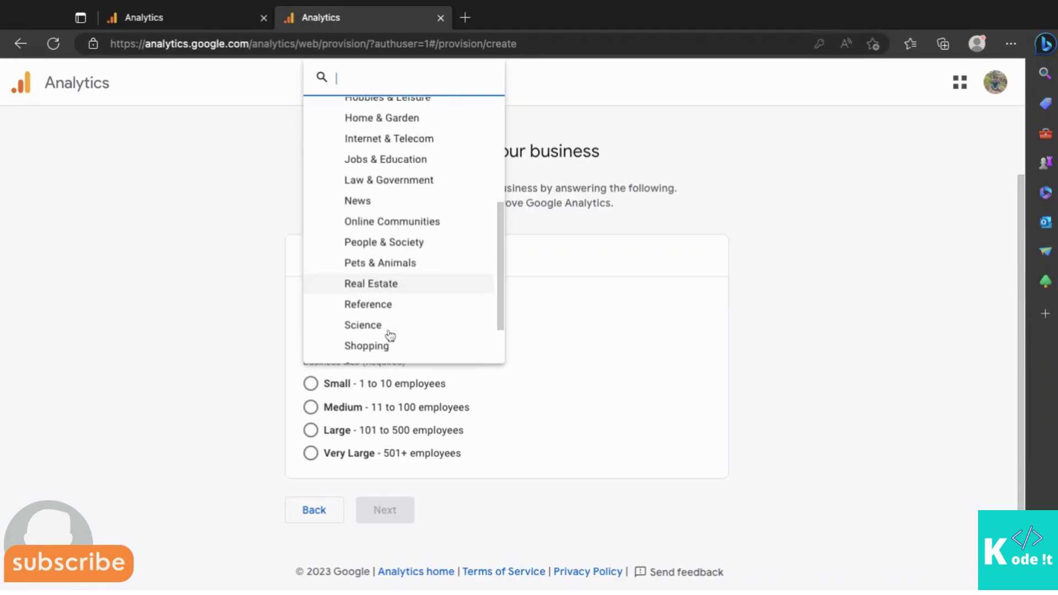
pyautogui.click(389, 348)
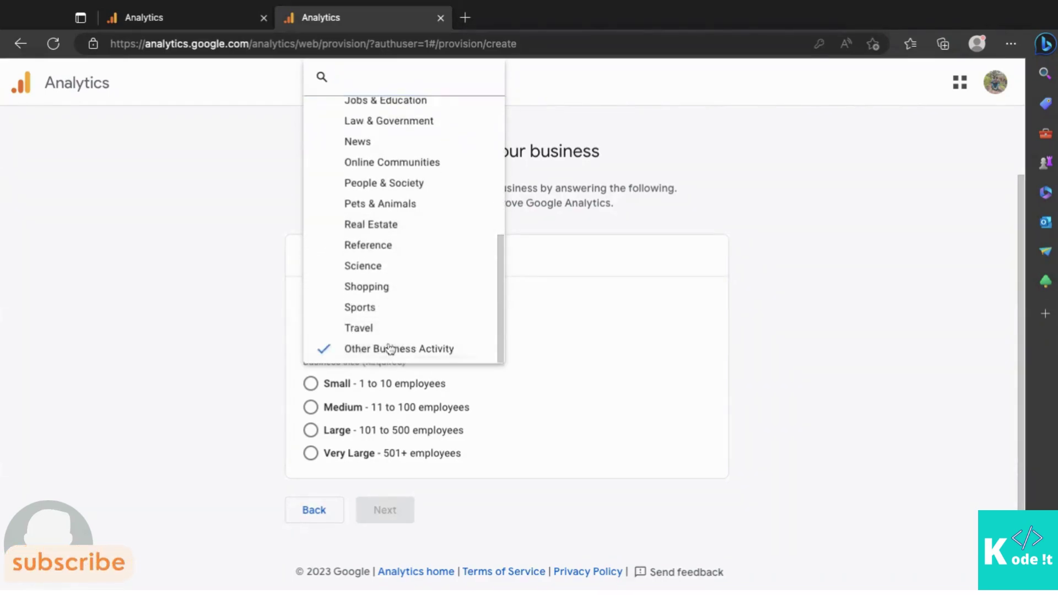
pyautogui.click(377, 385)
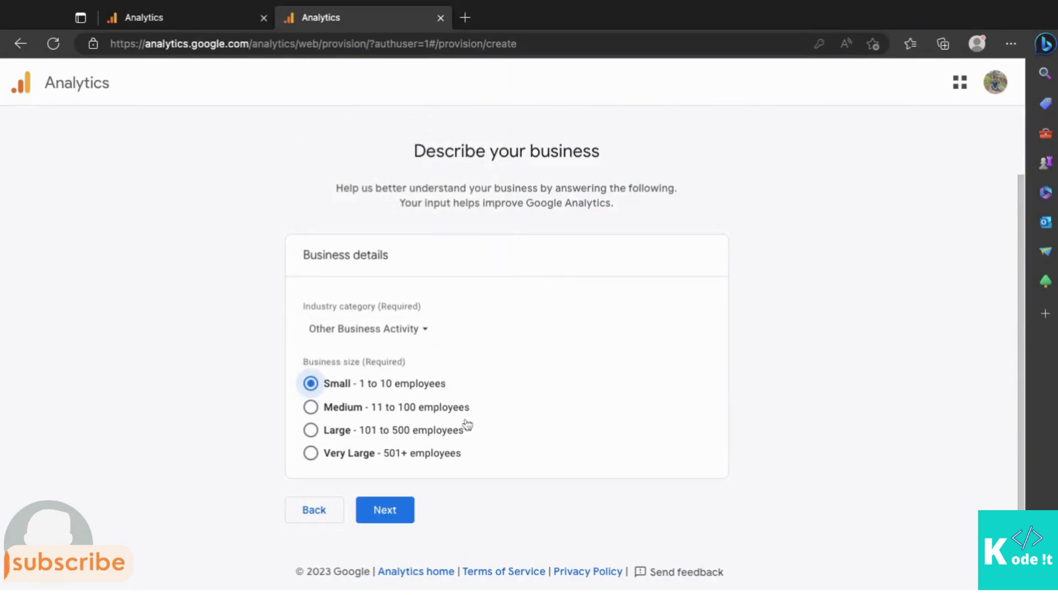
pyautogui.click(398, 511)
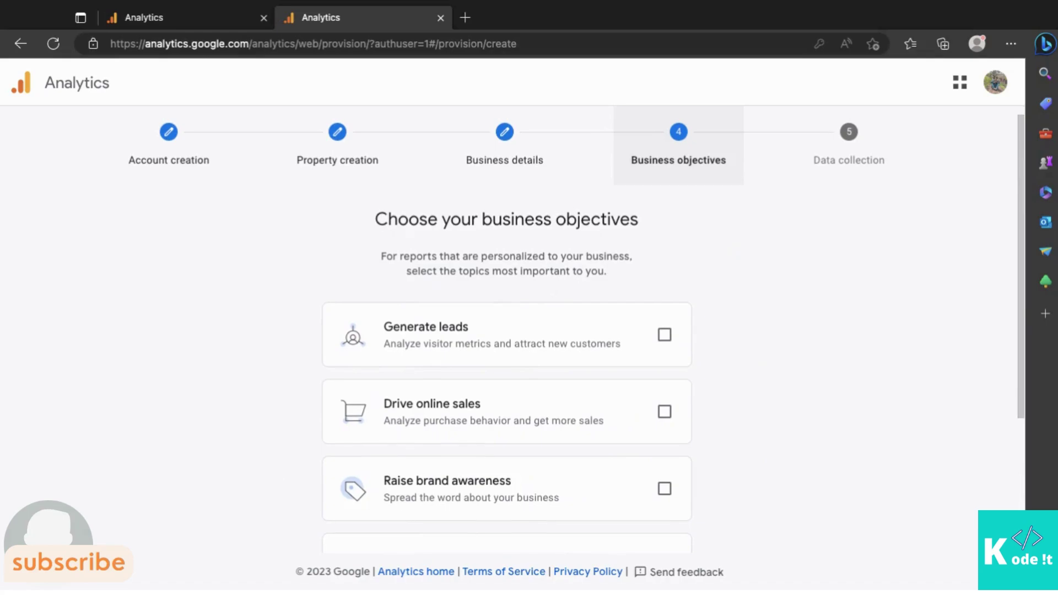
# Choose Generate leads as the business objective and create the GA4 property
pyautogui.scroll(-1, 575, 329)
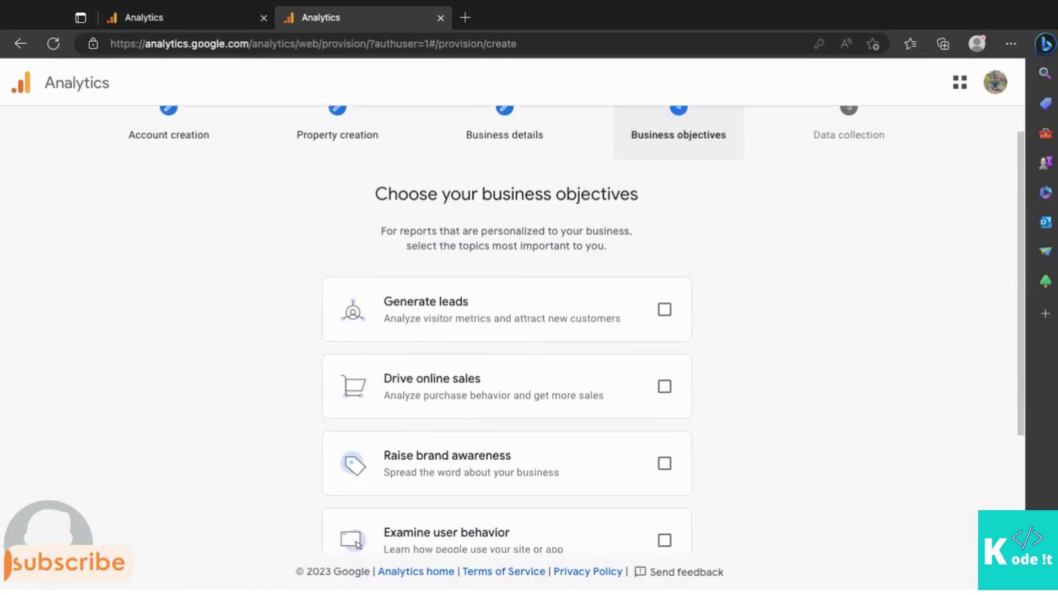
pyautogui.scroll(-1, 452, 275)
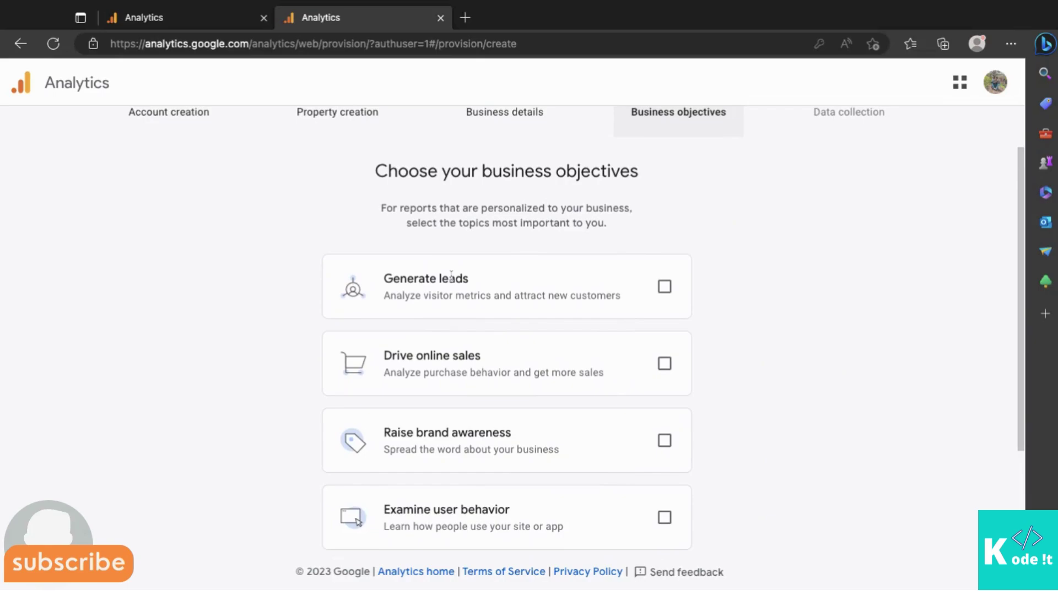
pyautogui.scroll(-1, 460, 353)
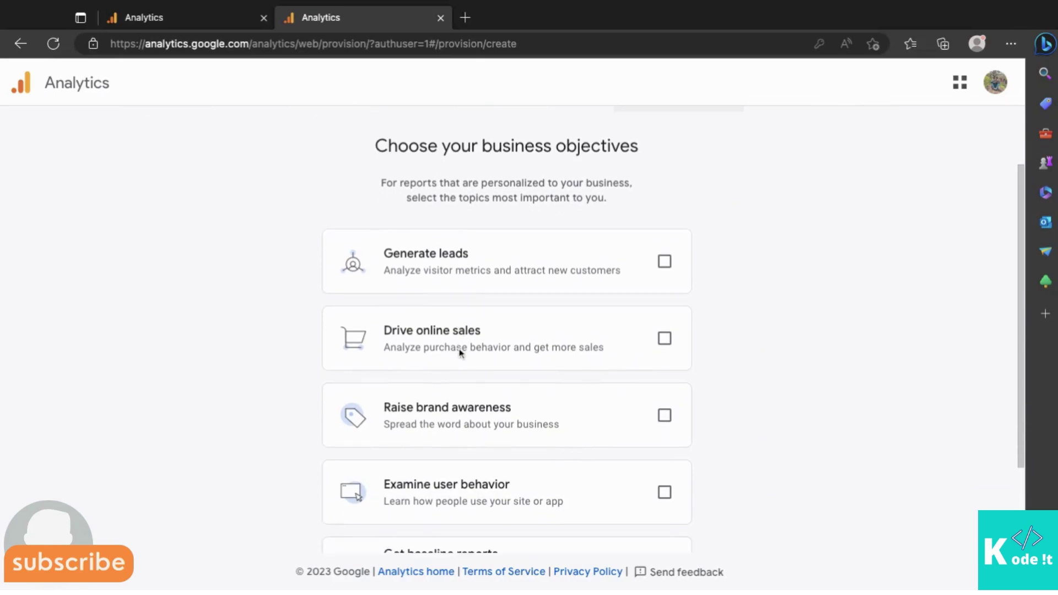
pyautogui.scroll(-3, 460, 353)
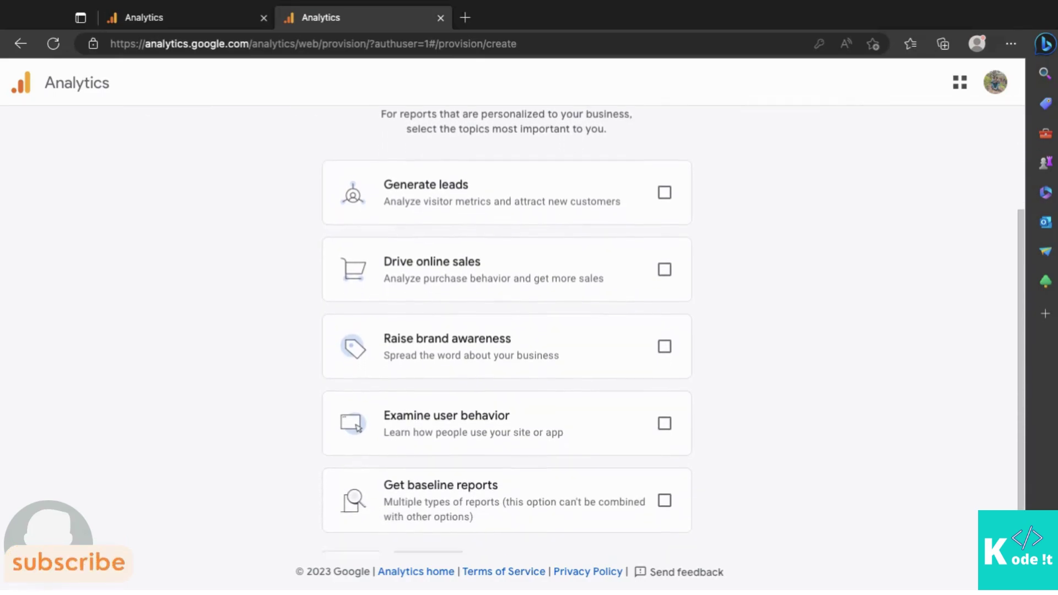
pyautogui.scroll(-2, 460, 353)
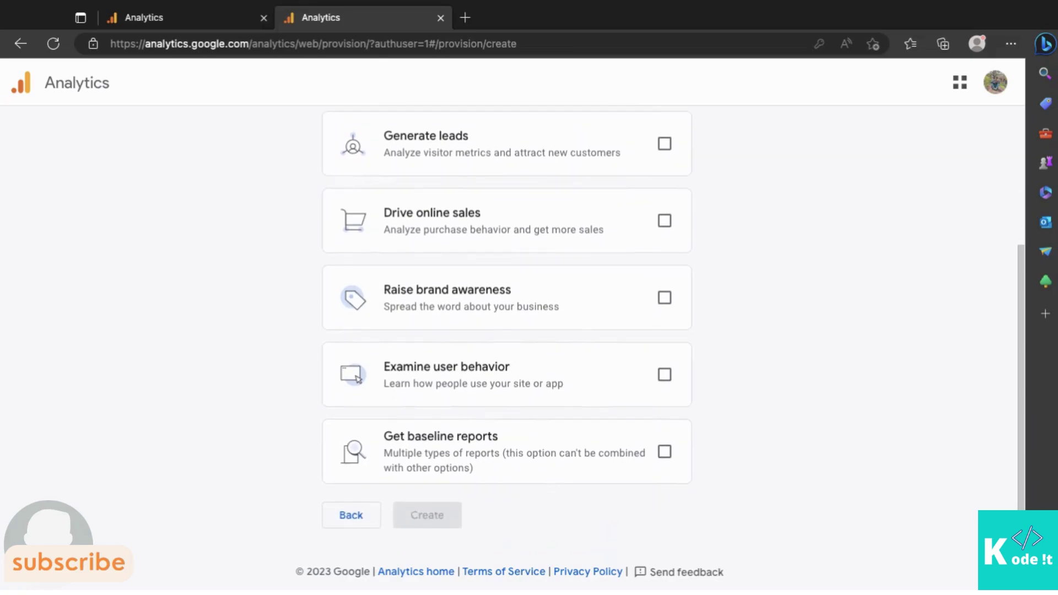
pyautogui.scroll(-1, 507, 292)
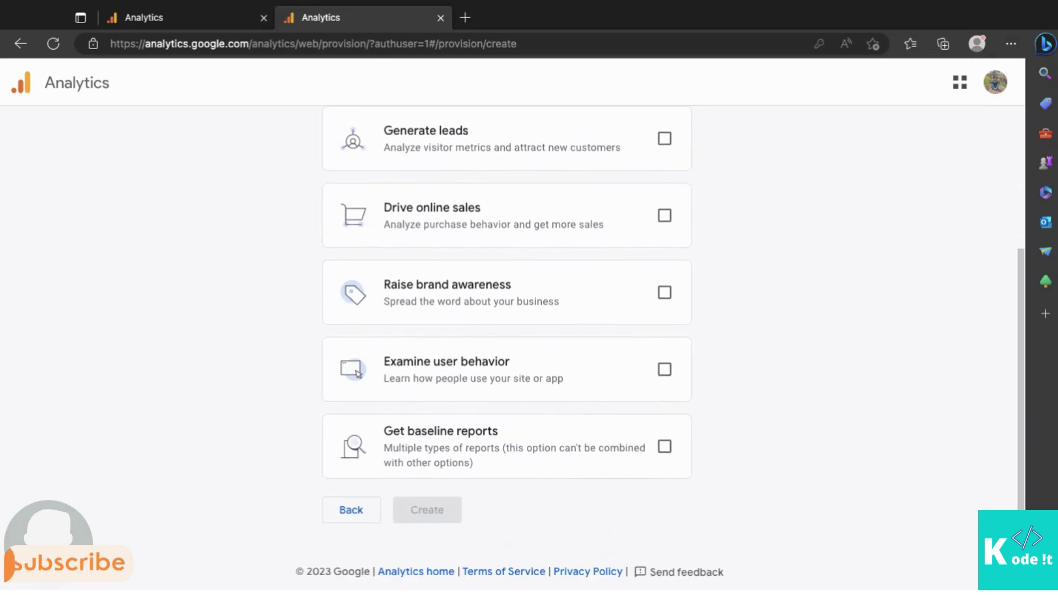
pyautogui.scroll(6, 507, 331)
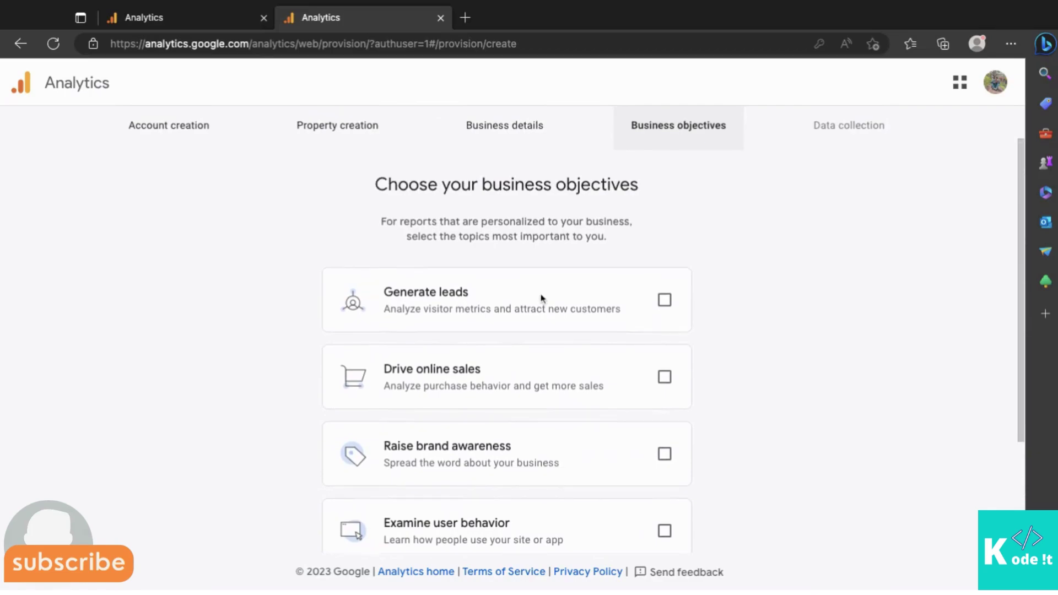
pyautogui.click(665, 308)
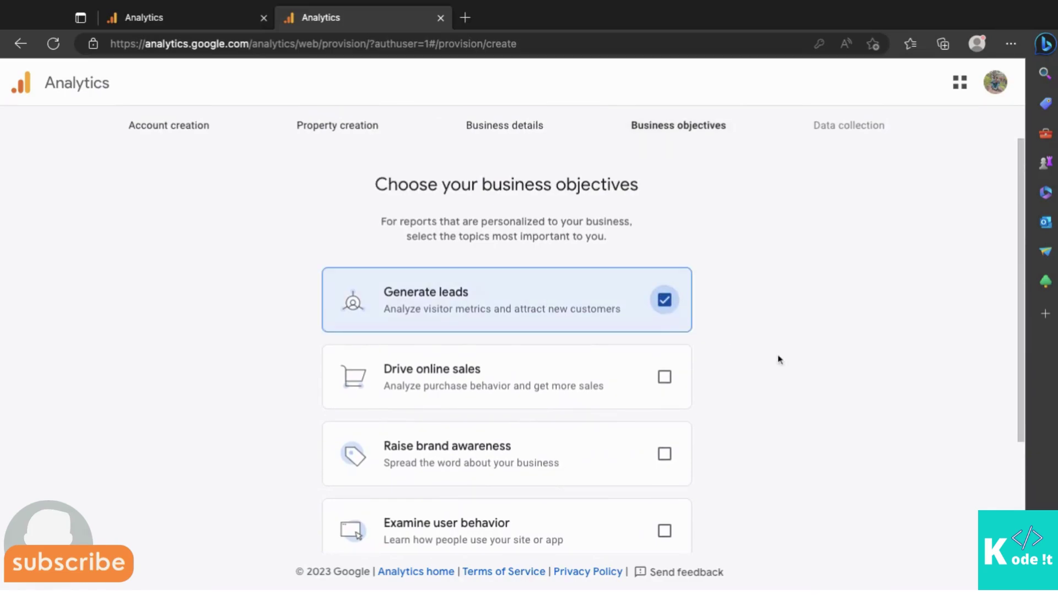
pyautogui.scroll(-6, 778, 360)
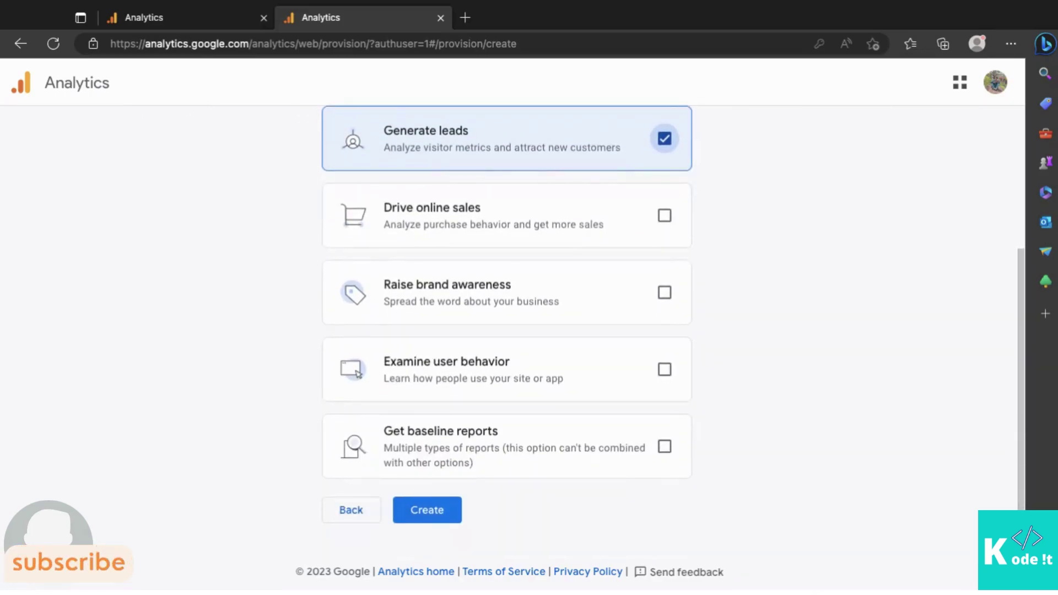
pyautogui.click(434, 509)
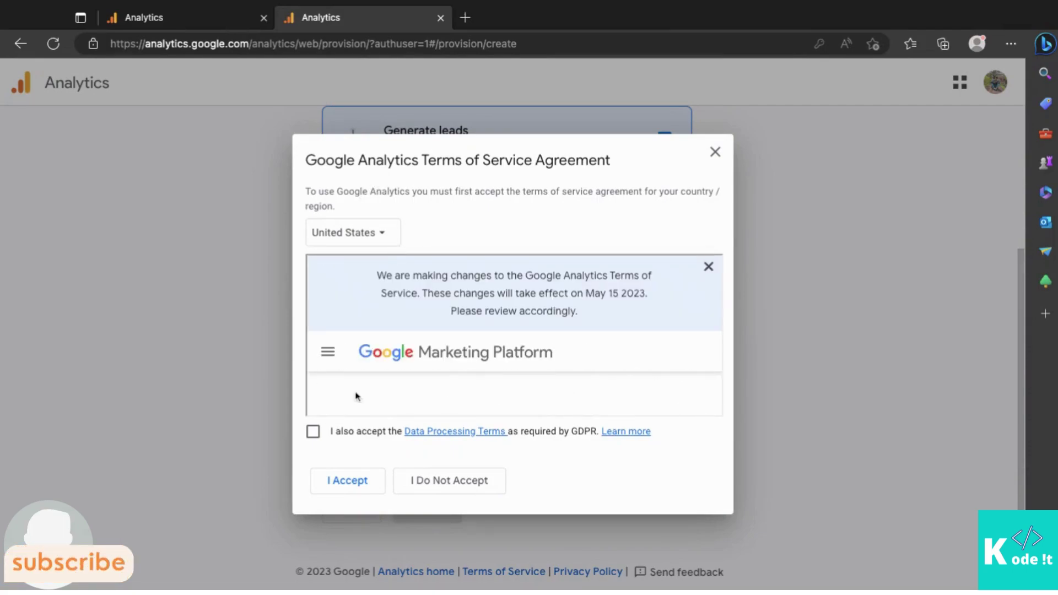
# Accept the Google Analytics Terms of Service for India, including the GDPR Data Processing Terms
pyautogui.click(312, 434)
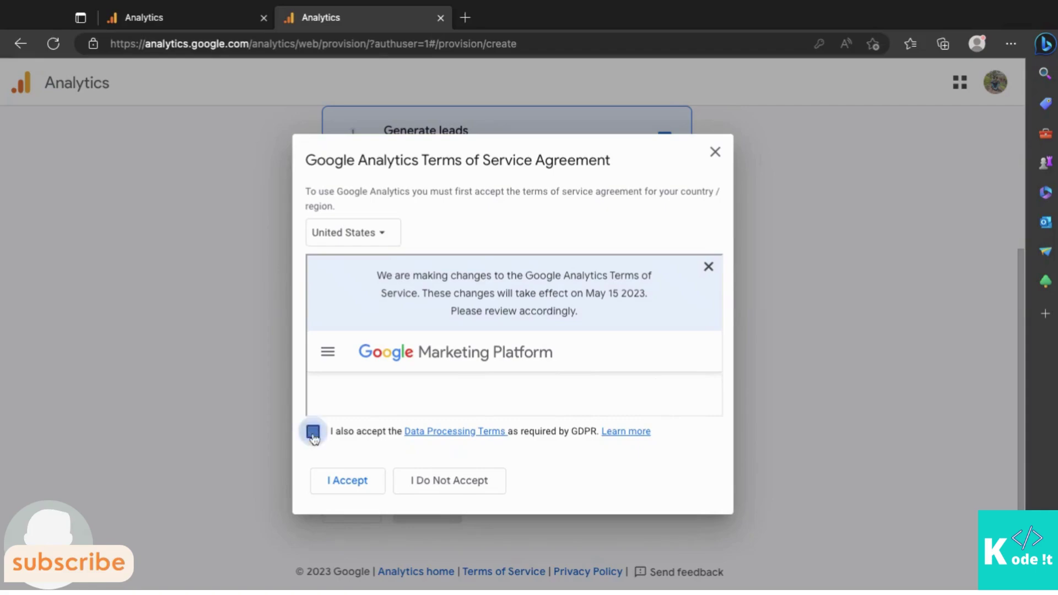
pyautogui.click(376, 234)
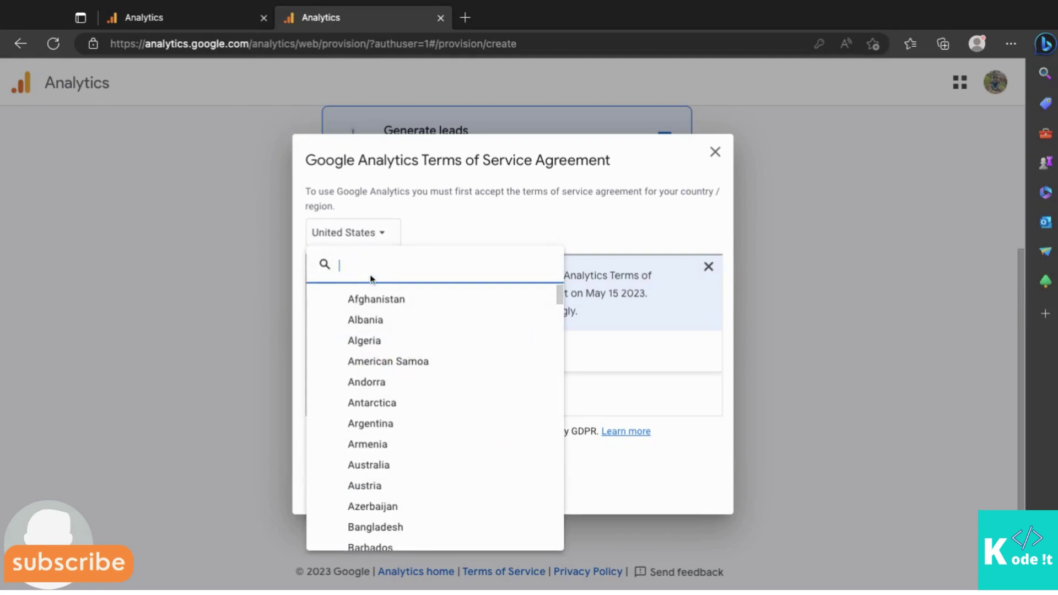
pyautogui.write('indi')
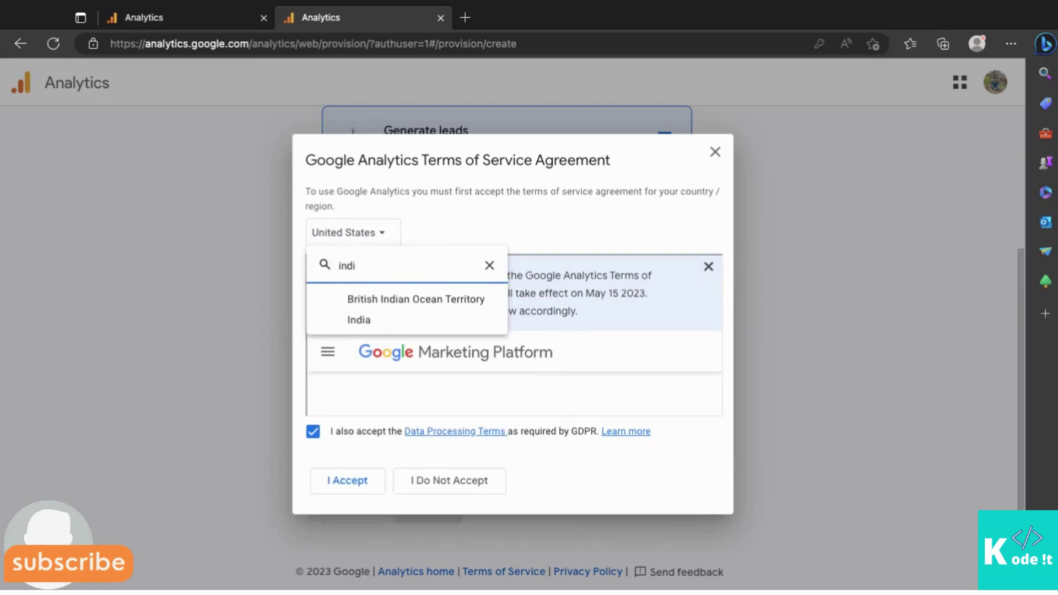
pyautogui.click(385, 319)
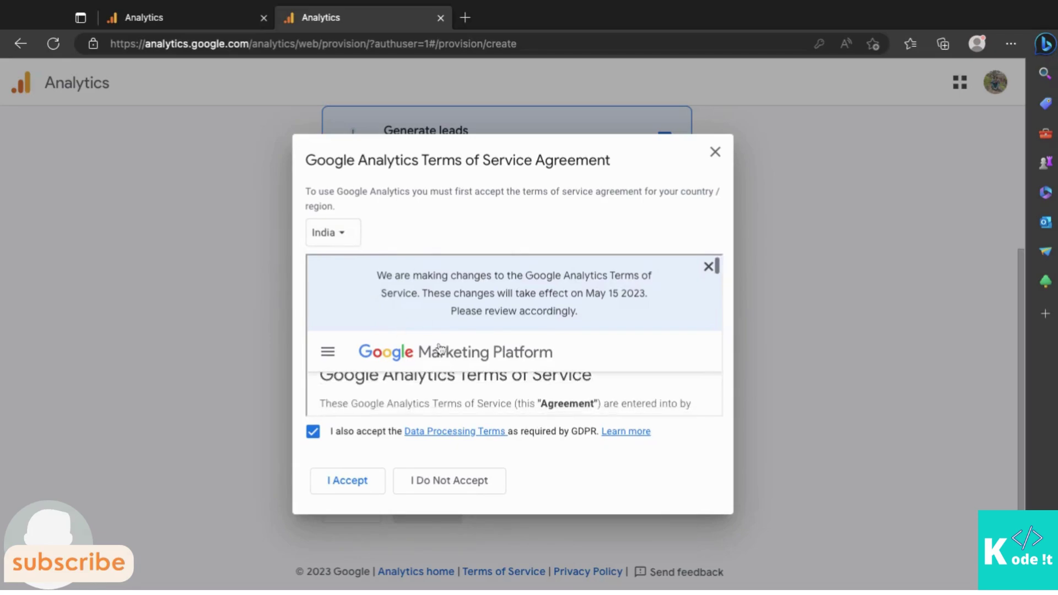
pyautogui.scroll(-5, 428, 395)
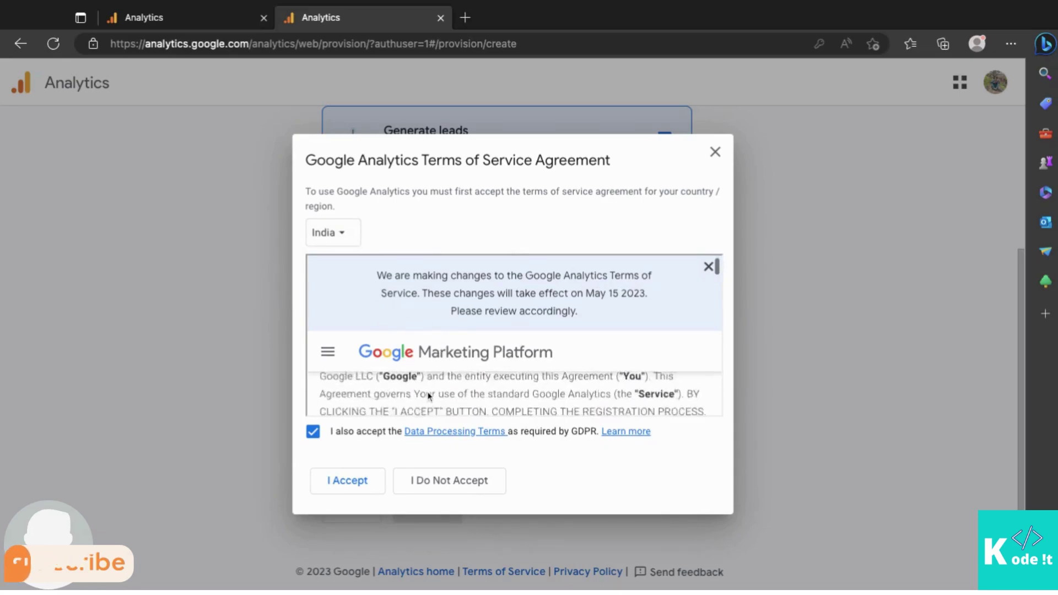
pyautogui.click(347, 487)
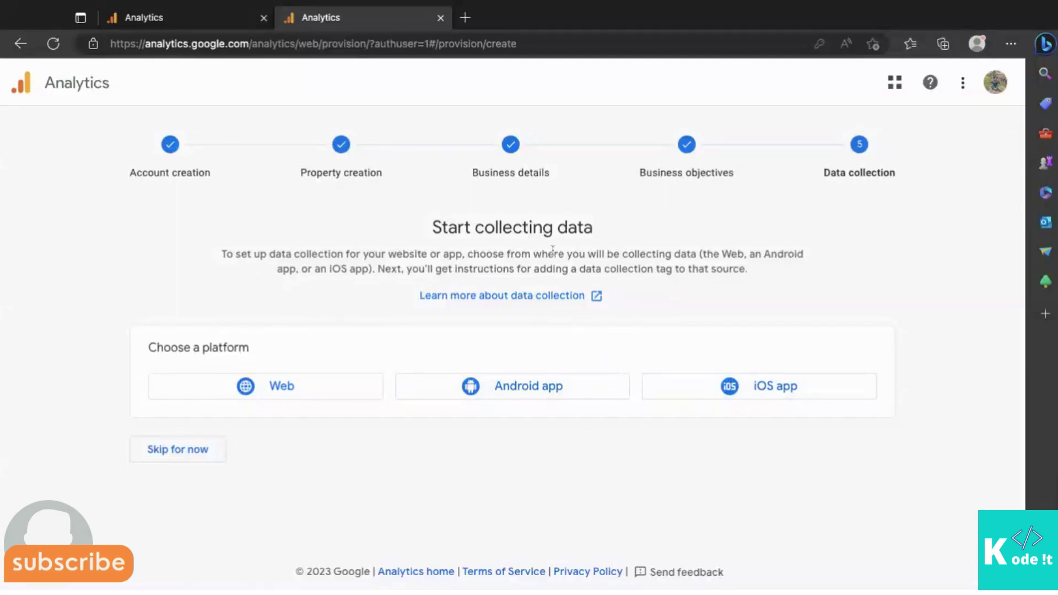
pyautogui.click(294, 386)
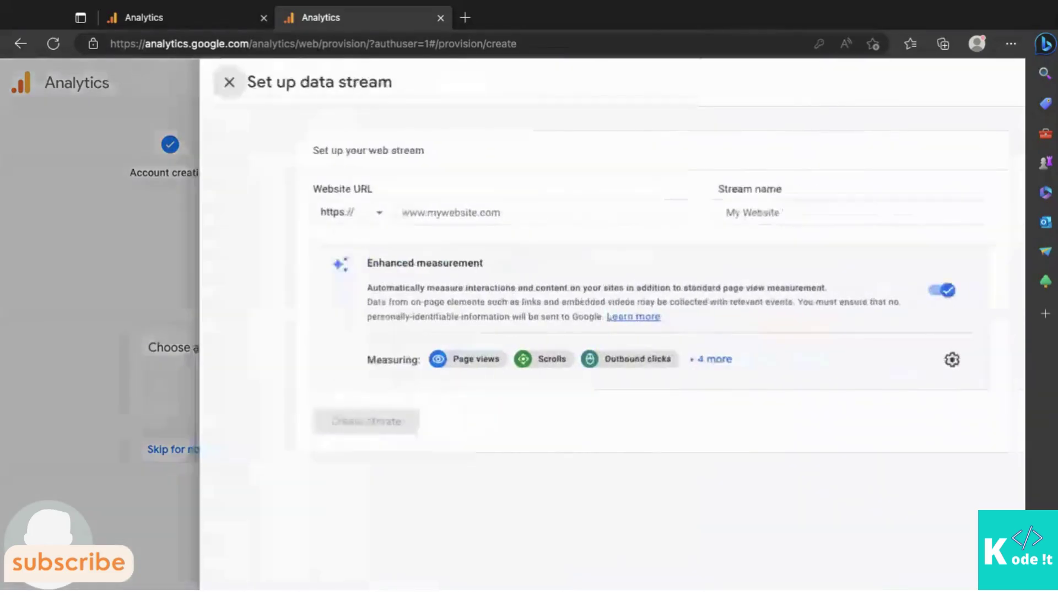
pyautogui.click(351, 220)
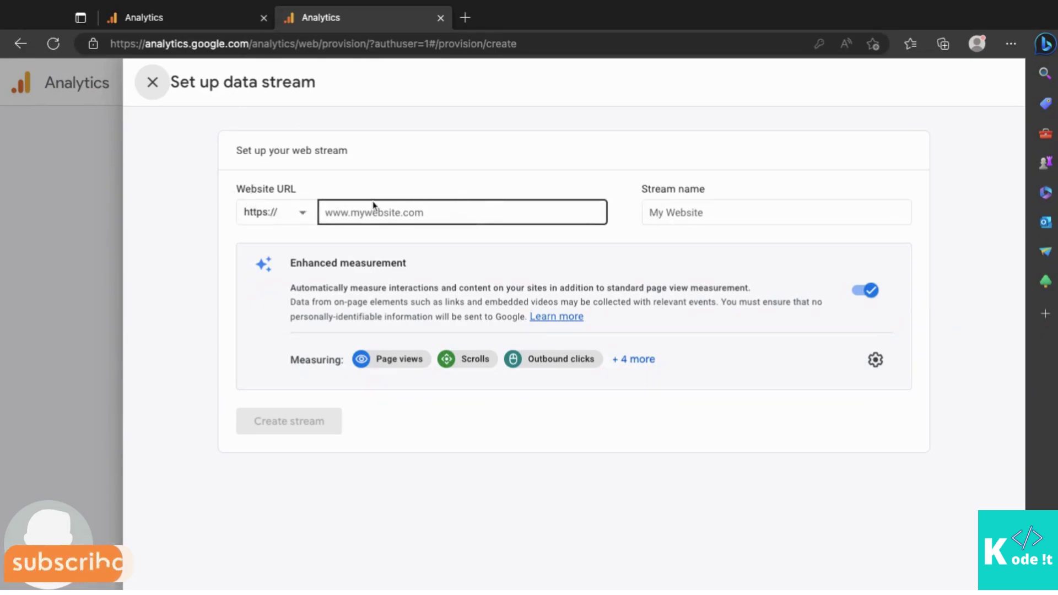
pyautogui.click(383, 217)
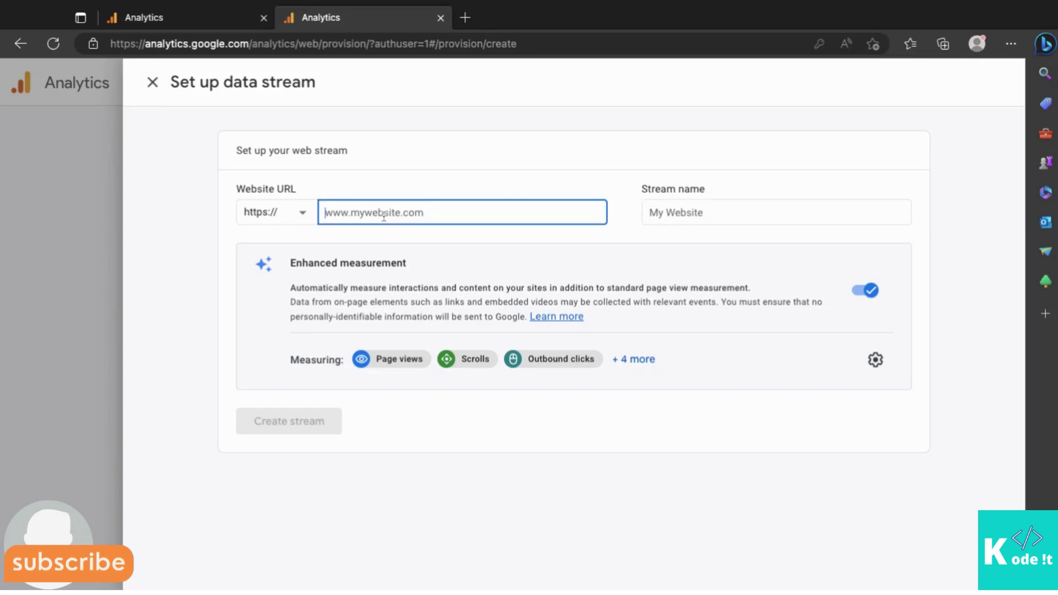
pyautogui.write('https://kode-it.myshopify.com/')
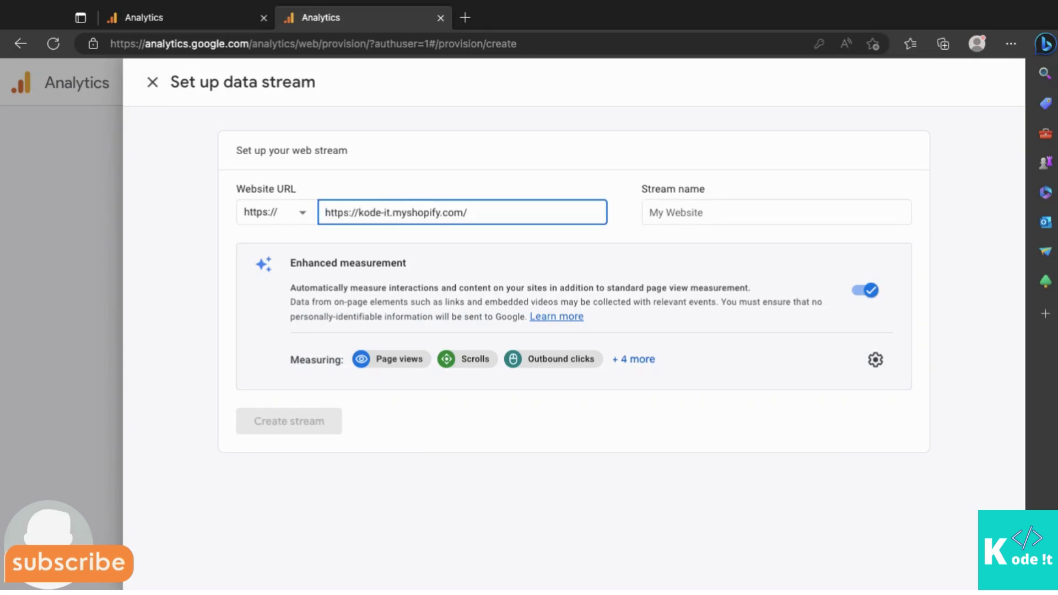
pyautogui.press('BackSpace')
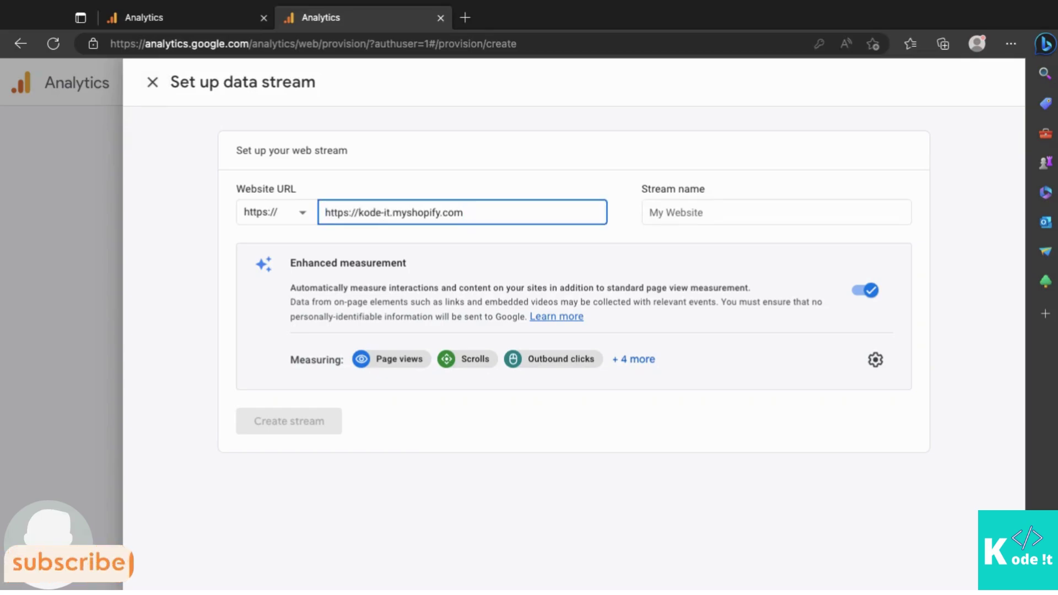
pyautogui.click(359, 211)
pyautogui.press('BackSpace')
pyautogui.press('BackSpace')
pyautogui.press('BackSpace')
pyautogui.press('BackSpace')
pyautogui.press('BackSpace')
pyautogui.press('BackSpace')
pyautogui.press('BackSpace')
pyautogui.press('BackSpace')
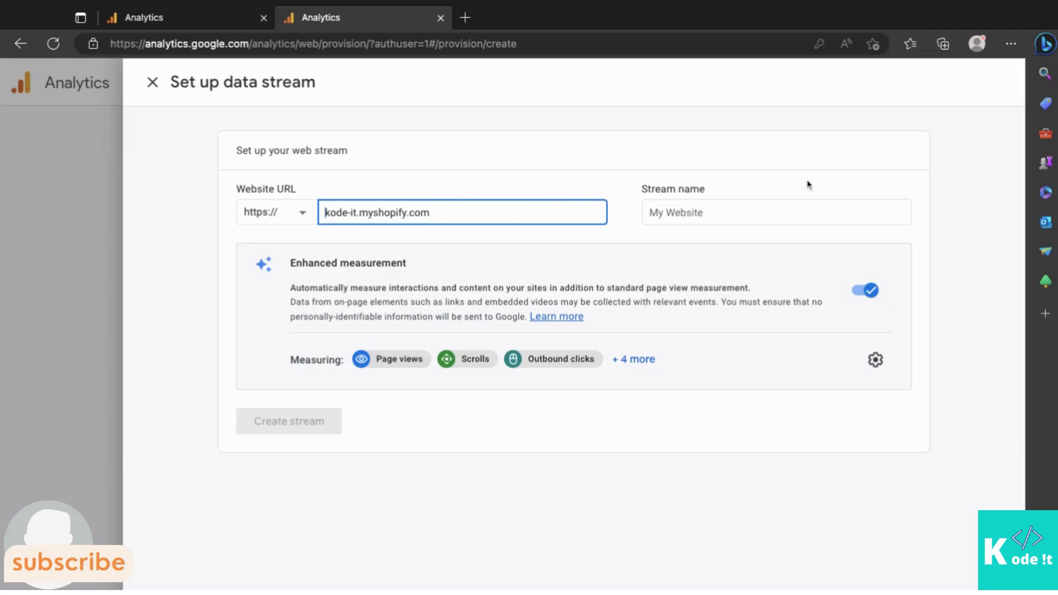
# Name the web stream Kode It, expand the list of enhanced measurements, and create the stream
pyautogui.click(746, 206)
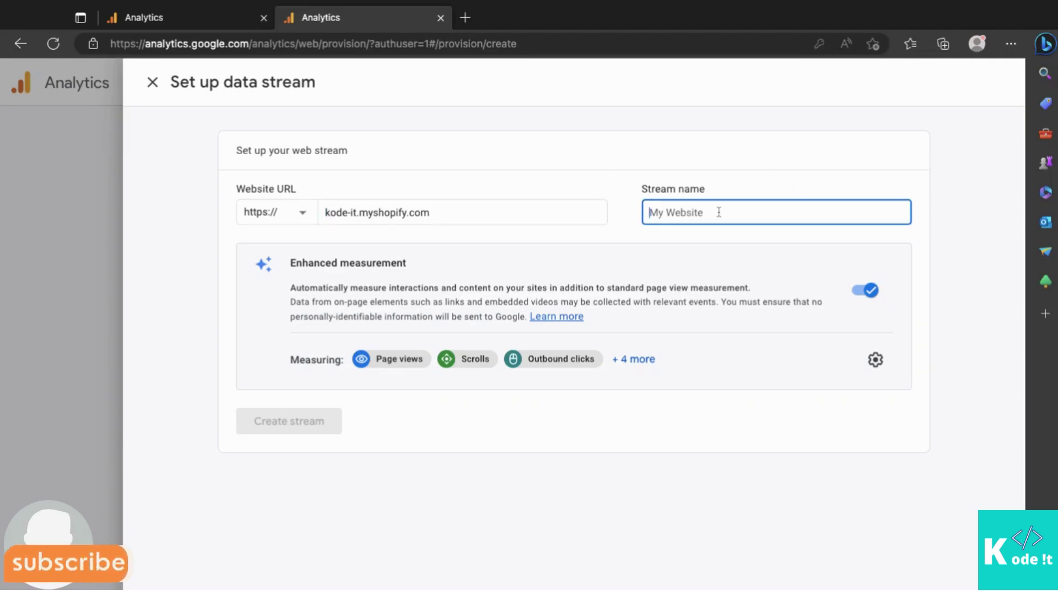
pyautogui.write('Kode It')
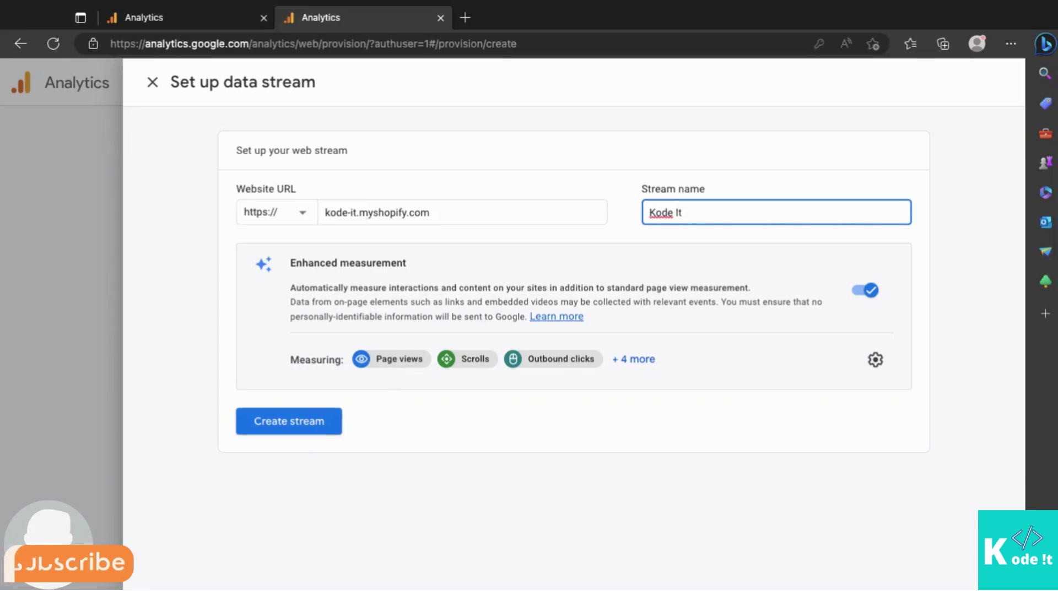
pyautogui.click(644, 360)
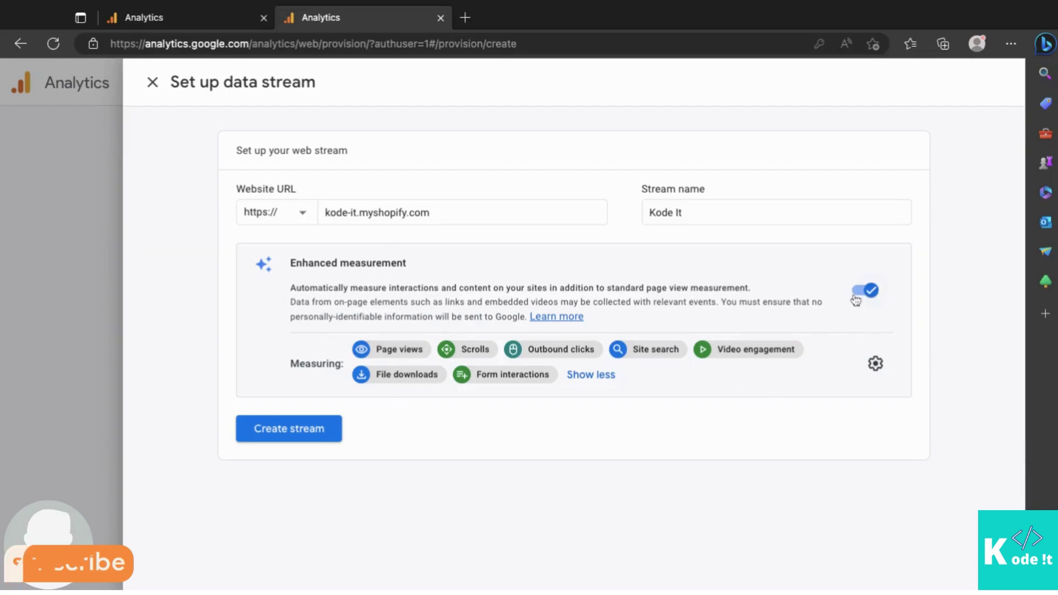
pyautogui.click(291, 439)
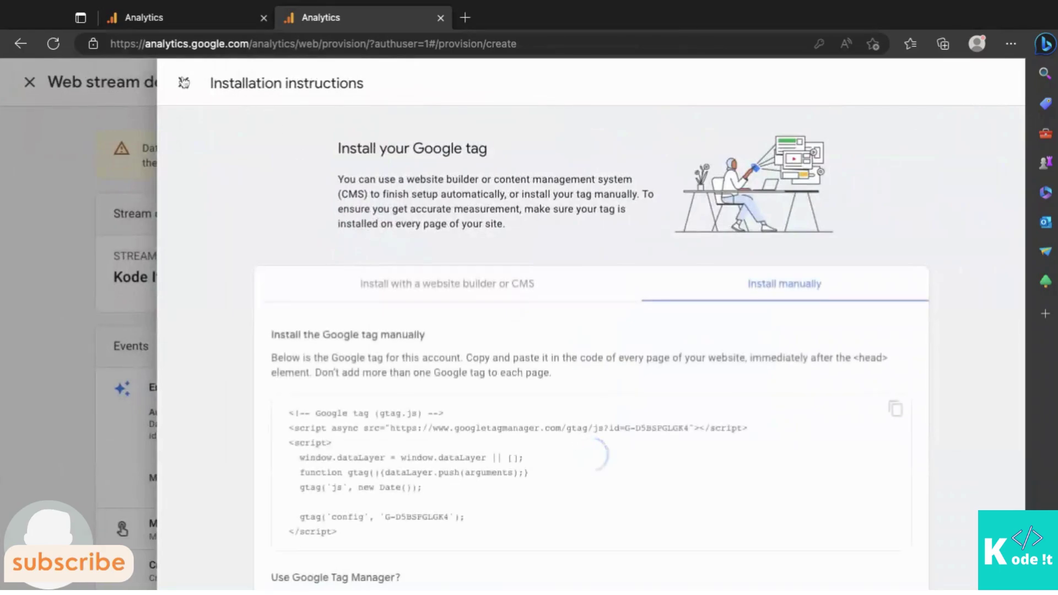
# Close the installation instructions and review the Kode It stream's details, event options and Google tag settings
pyautogui.click(183, 82)
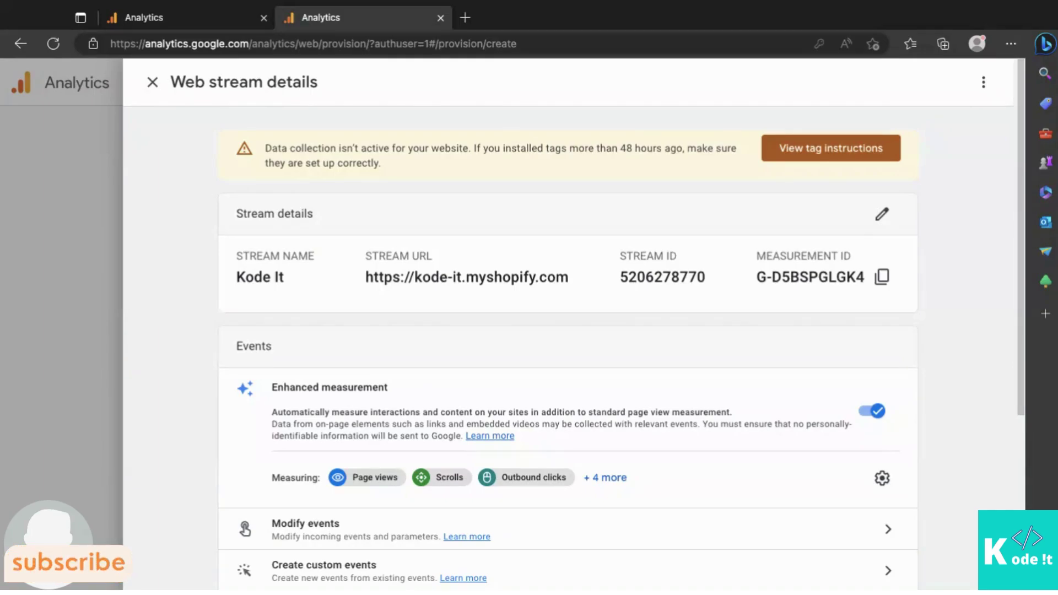
pyautogui.scroll(-1, 311, 363)
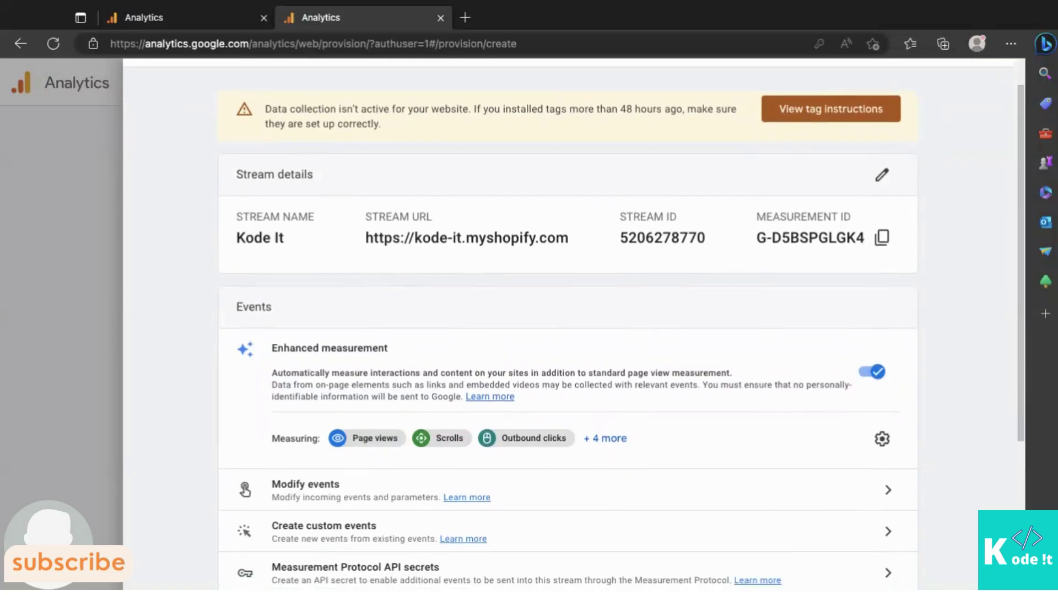
pyautogui.scroll(-2, 314, 364)
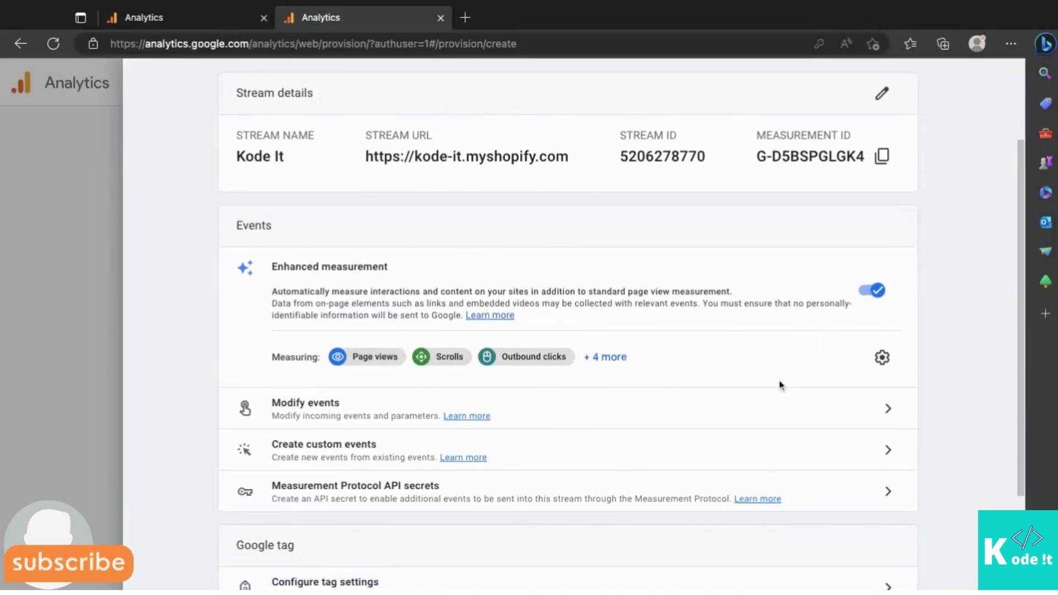
pyautogui.scroll(-1, 779, 380)
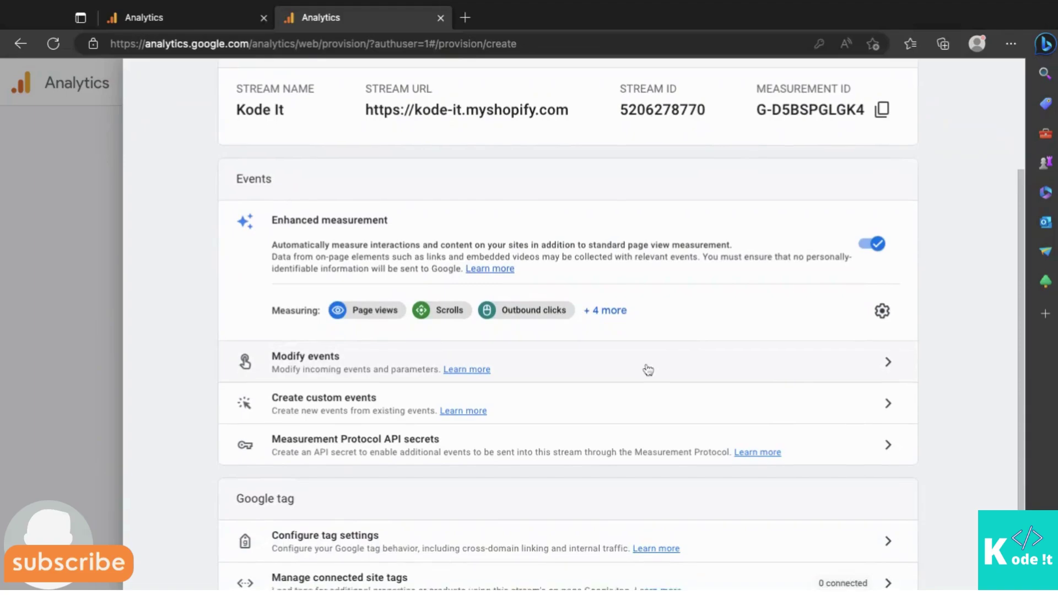
pyautogui.scroll(-1, 645, 369)
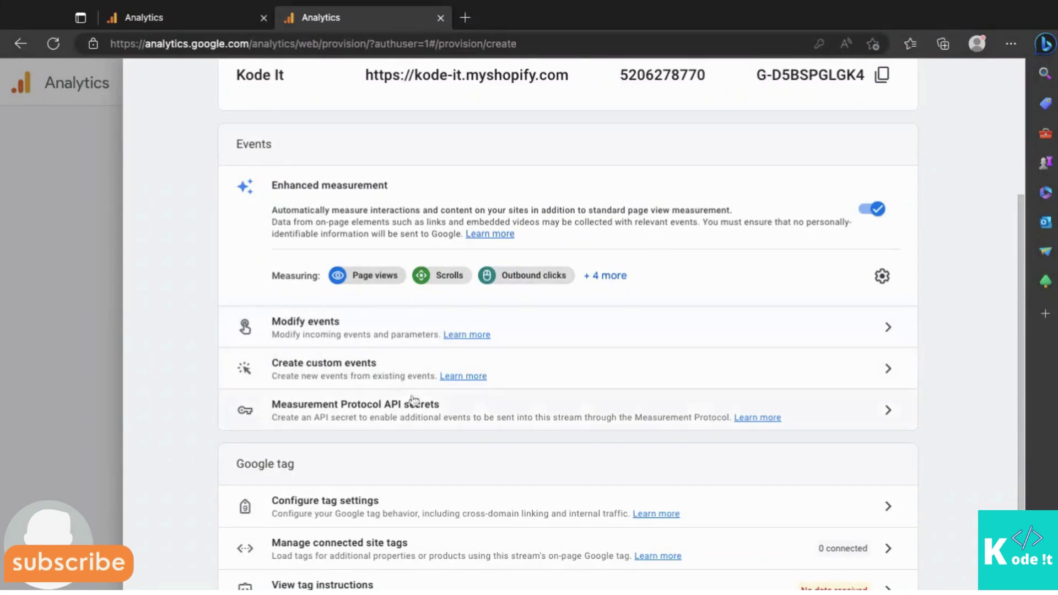
pyautogui.scroll(4, 413, 401)
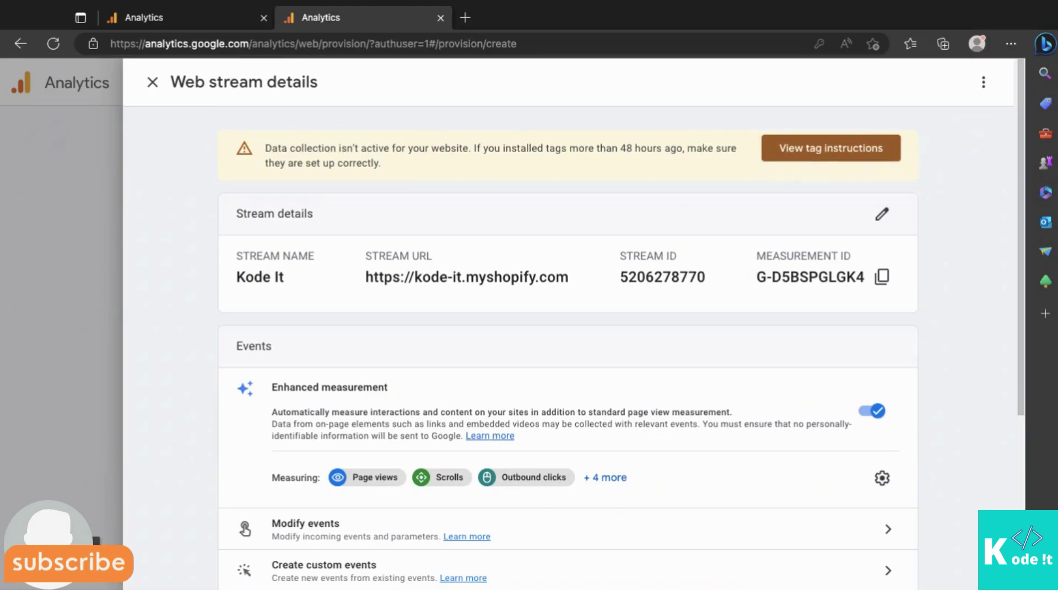
# Open the stream's tag instructions and copy the Google tag (gtag.js) code for manual installation
pyautogui.click(831, 147)
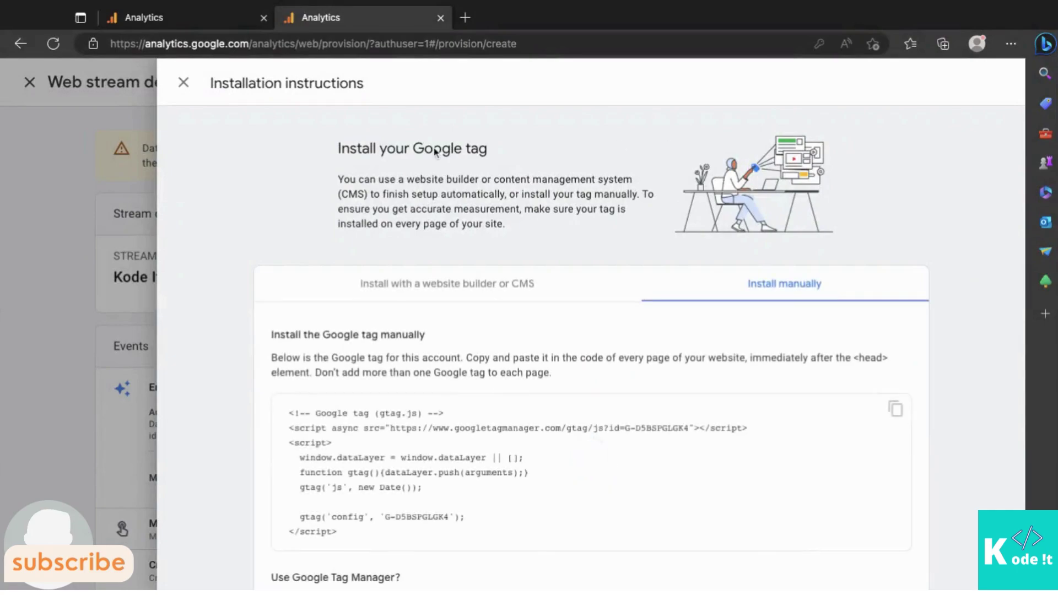
pyautogui.scroll(-1, 511, 167)
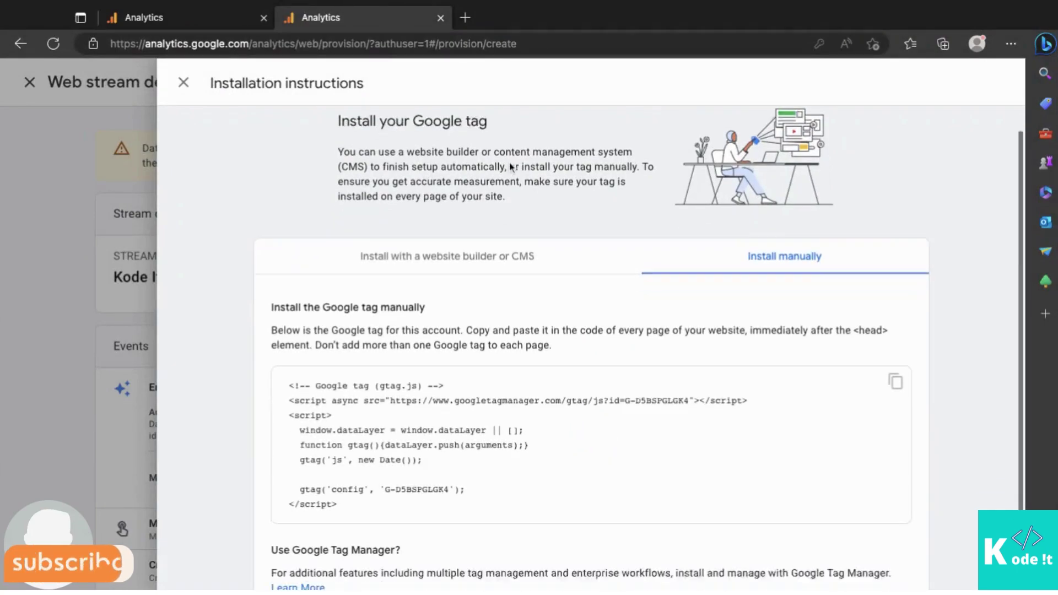
pyautogui.scroll(-1, 510, 166)
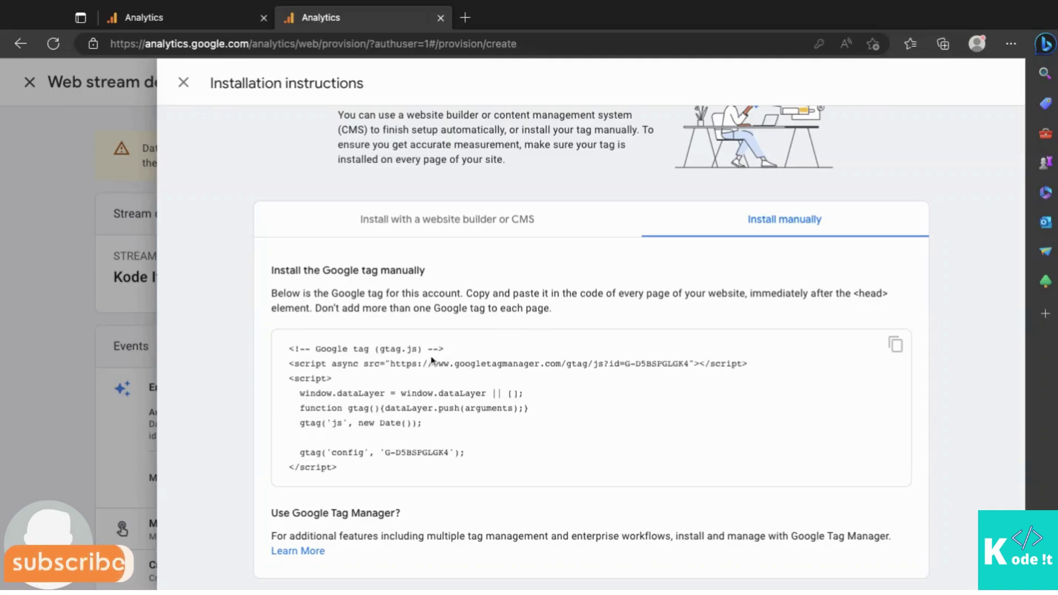
pyautogui.click(894, 346)
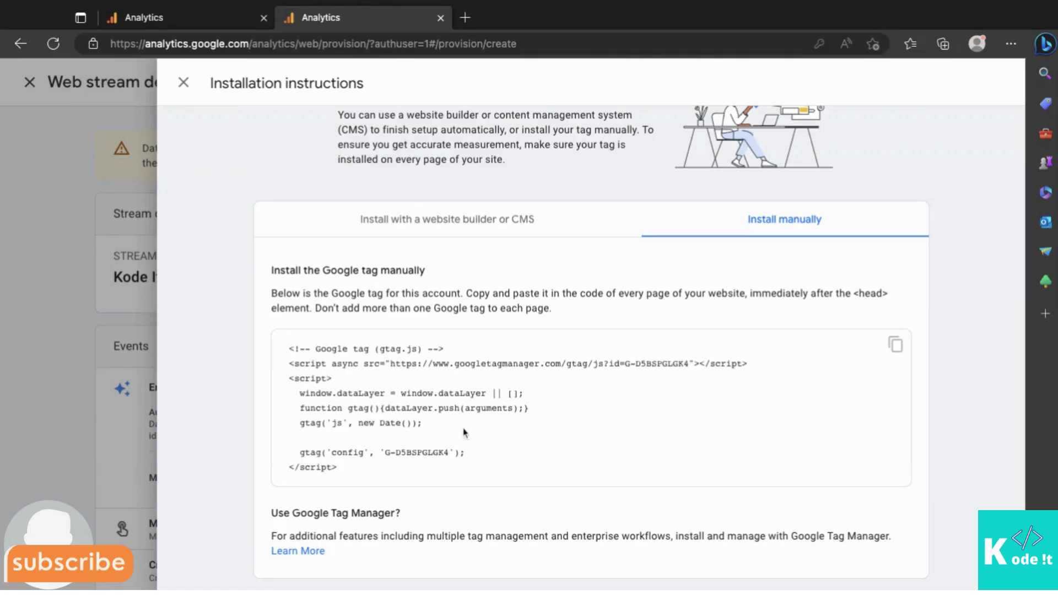
# Check the website builder or CMS installation options, and return to the manual Google tag installation instructions
pyautogui.click(448, 235)
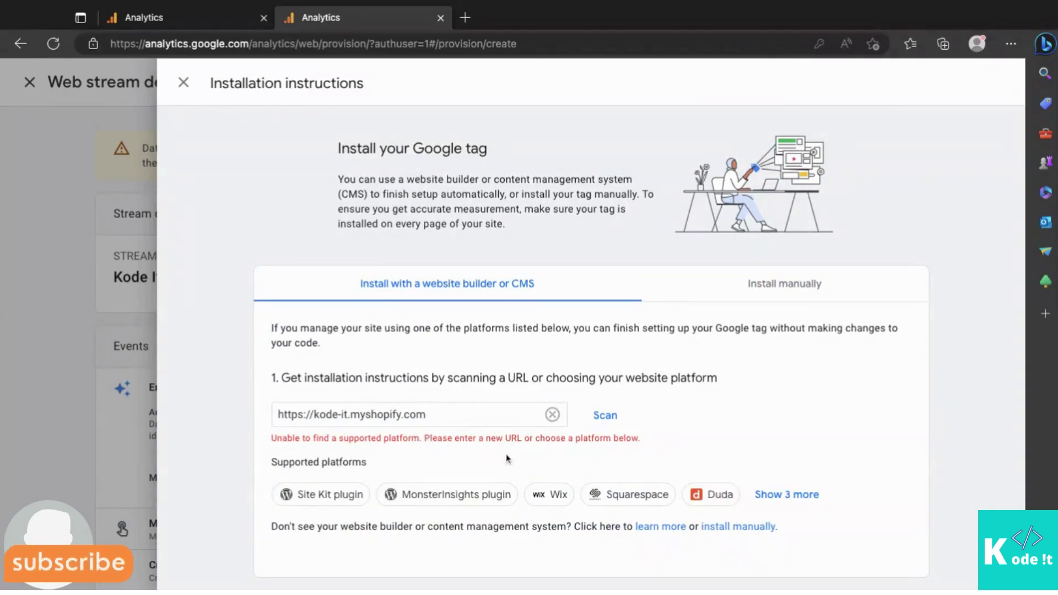
pyautogui.click(759, 288)
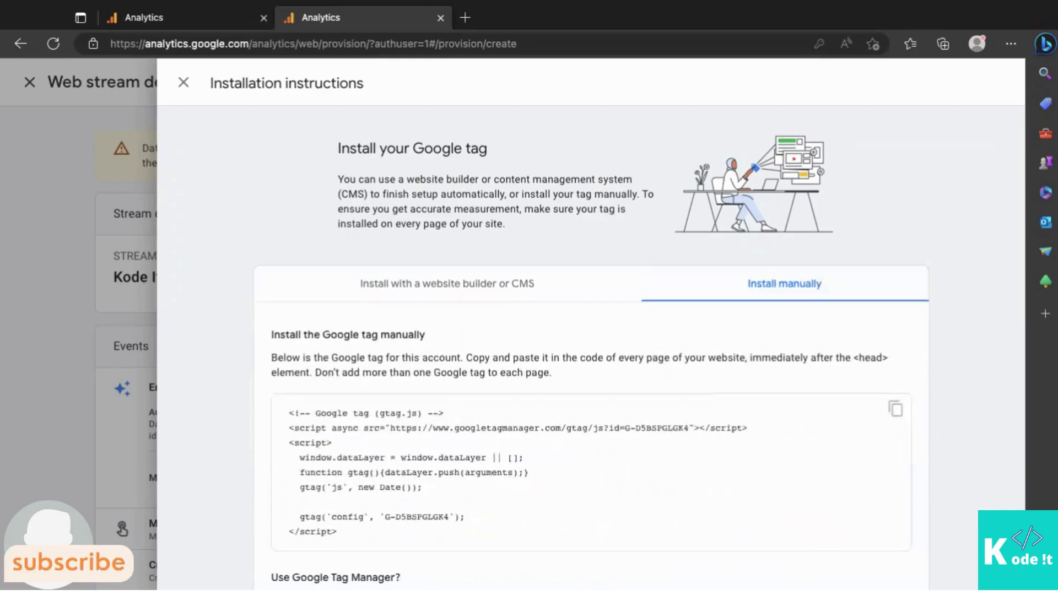
pyautogui.scroll(-1, 673, 312)
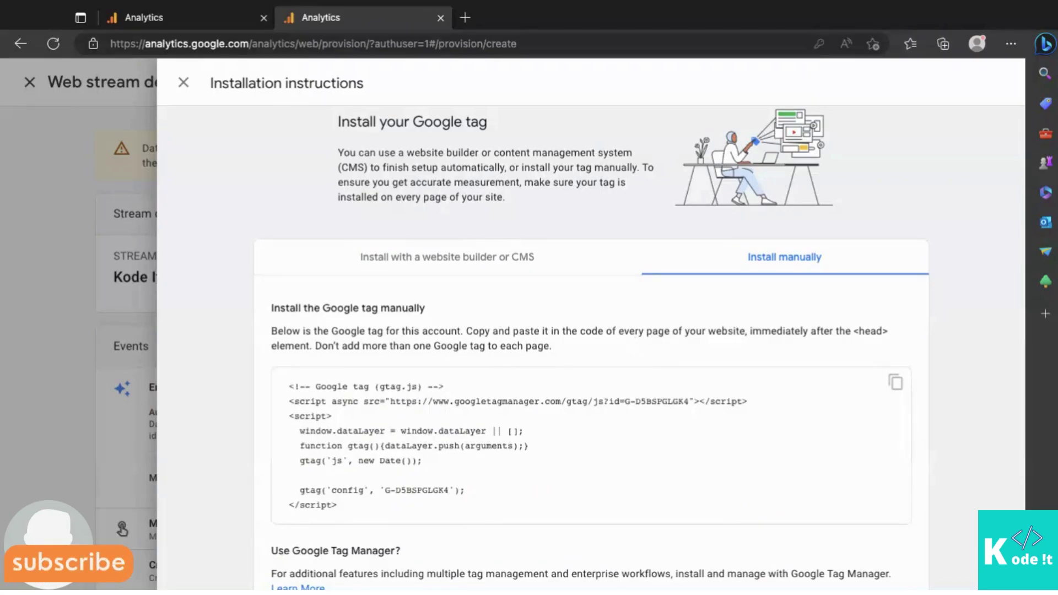
pyautogui.scroll(-1, 594, 423)
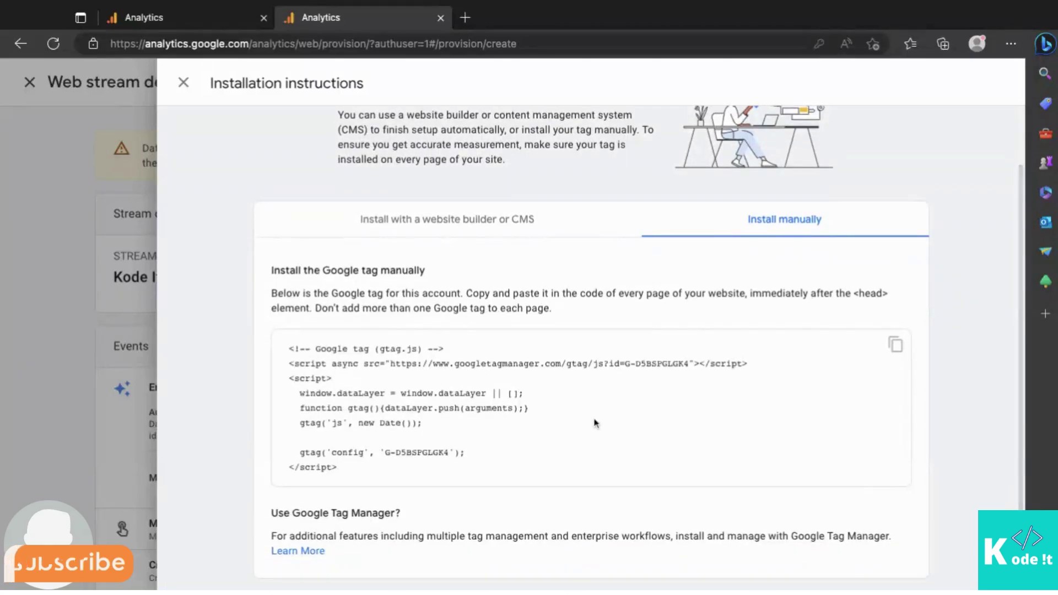